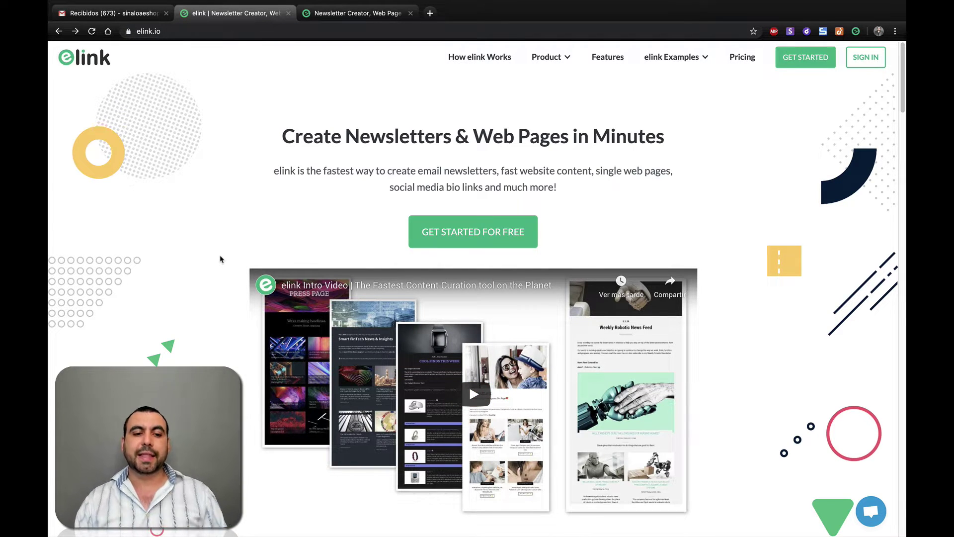
Switch to the browser tab with the elink.io dashboard
{"action": "scroll", "coordinate": [221, 259], "scroll_direction": "down", "scroll_amount": 5}
{"action": "scroll", "coordinate": [221, 260], "scroll_direction": "up", "scroll_amount": 5}
{"action": "scroll", "coordinate": [221, 260], "scroll_direction": "down", "scroll_amount": 8}
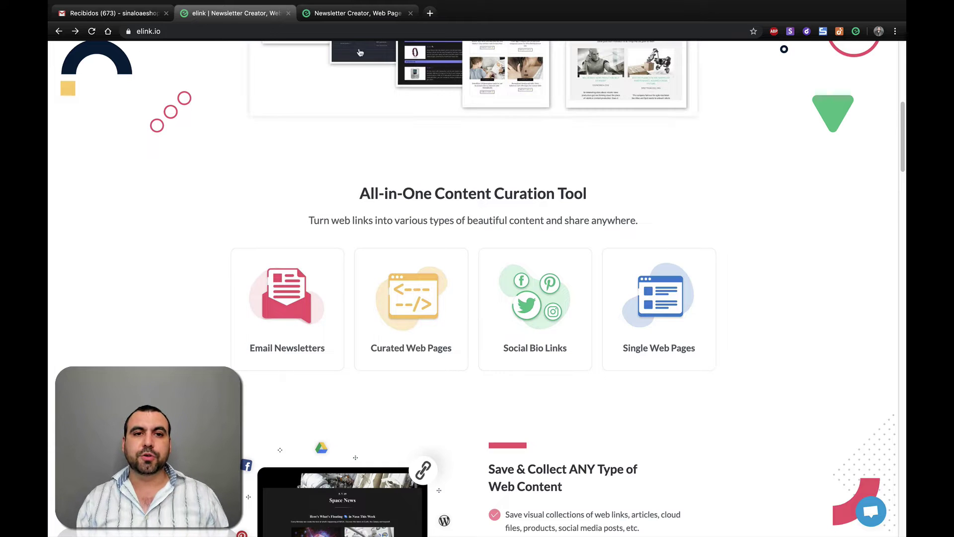
{"action": "left_click", "coordinate": [359, 13]}
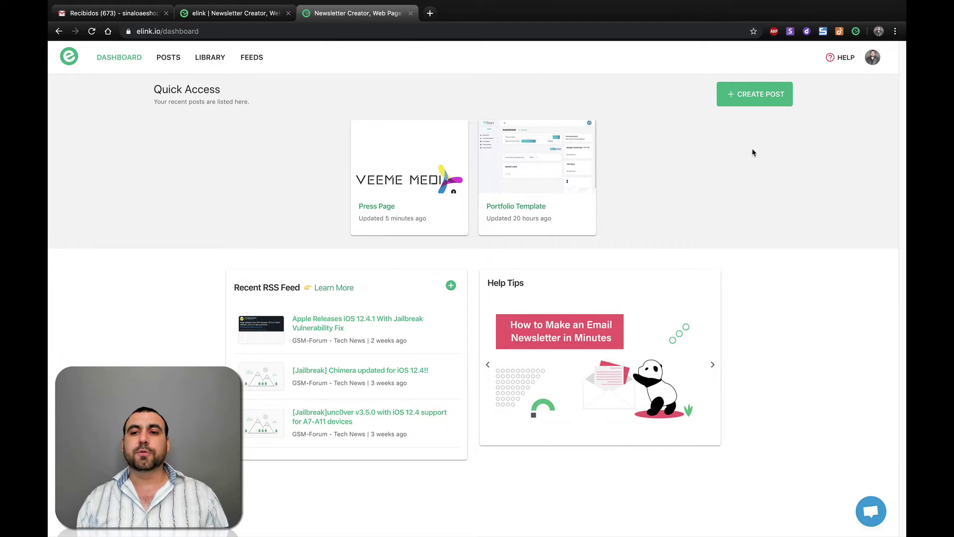
Review the connected integrations in account Settings, then start a new post from the Dashboard
{"action": "left_click", "coordinate": [872, 58]}
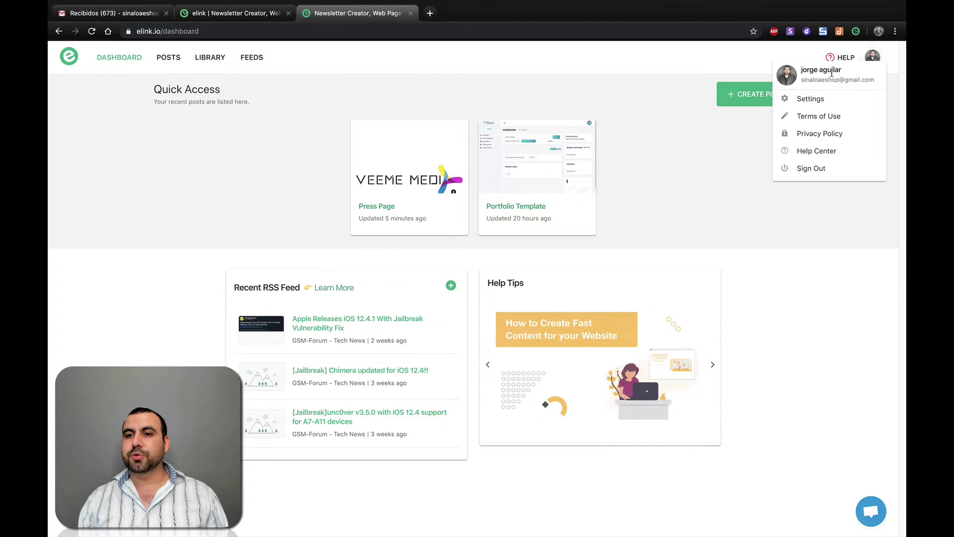
{"action": "left_click", "coordinate": [809, 101]}
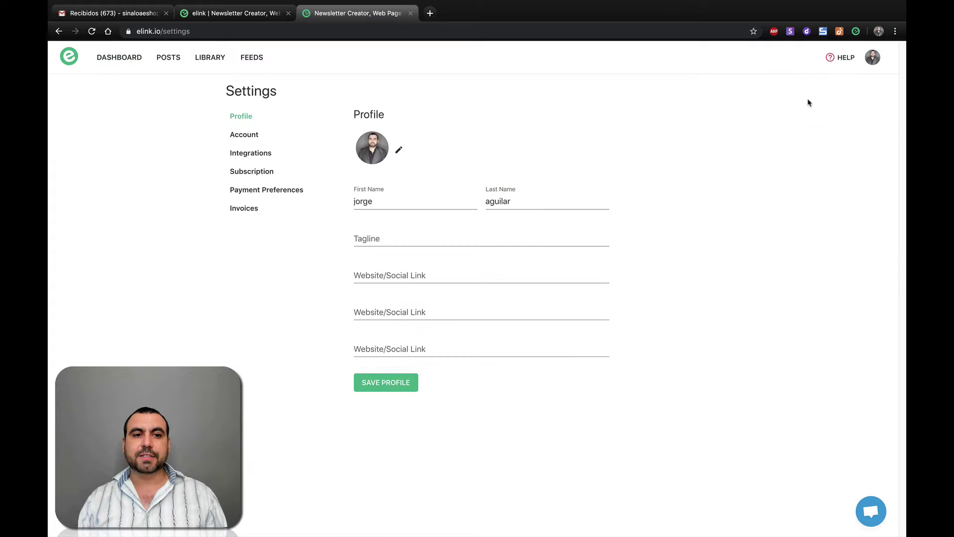
{"action": "left_click", "coordinate": [244, 155]}
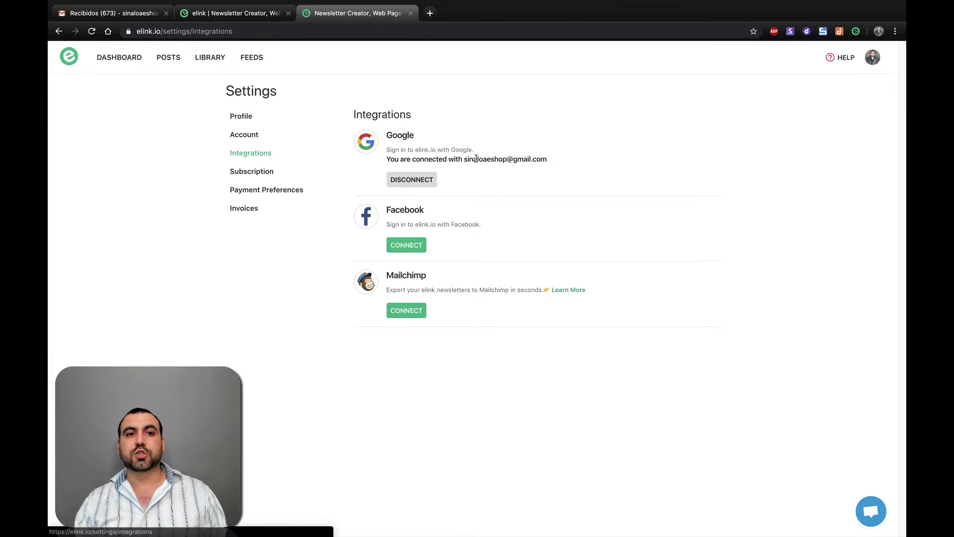
{"action": "left_click", "coordinate": [129, 57]}
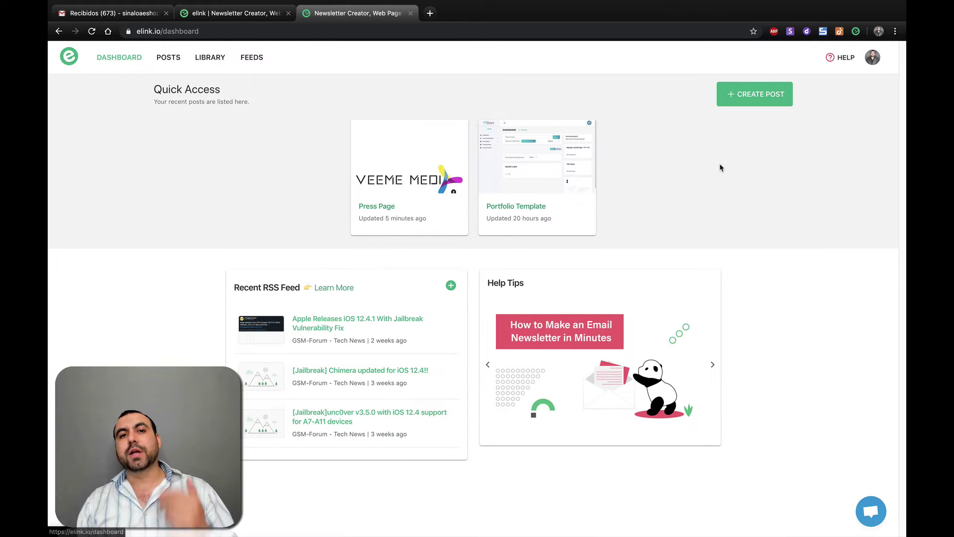
{"action": "left_click", "coordinate": [774, 94]}
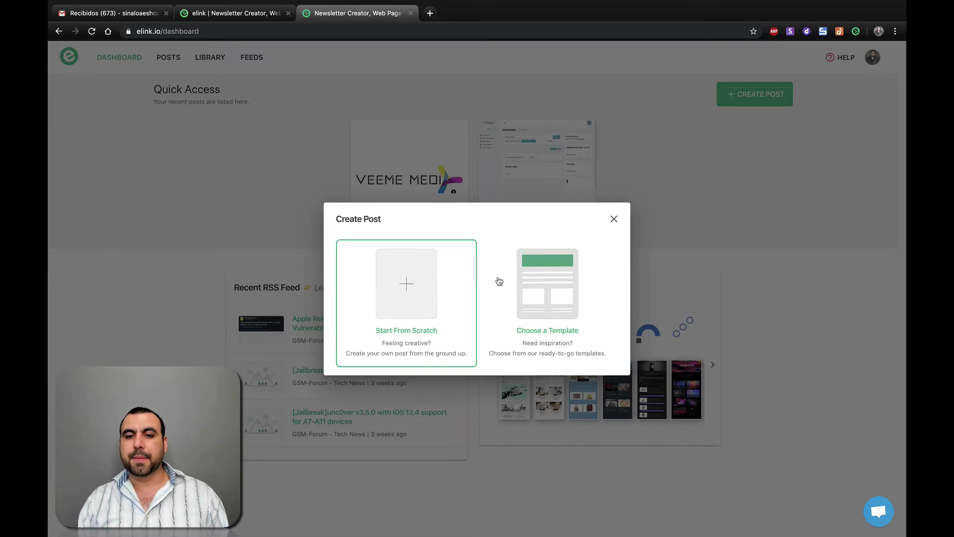
Choose a template instead of starting from scratch, and scroll through the template gallery
{"action": "left_click", "coordinate": [541, 288]}
{"action": "scroll", "coordinate": [387, 230], "scroll_direction": "up", "scroll_amount": 5}
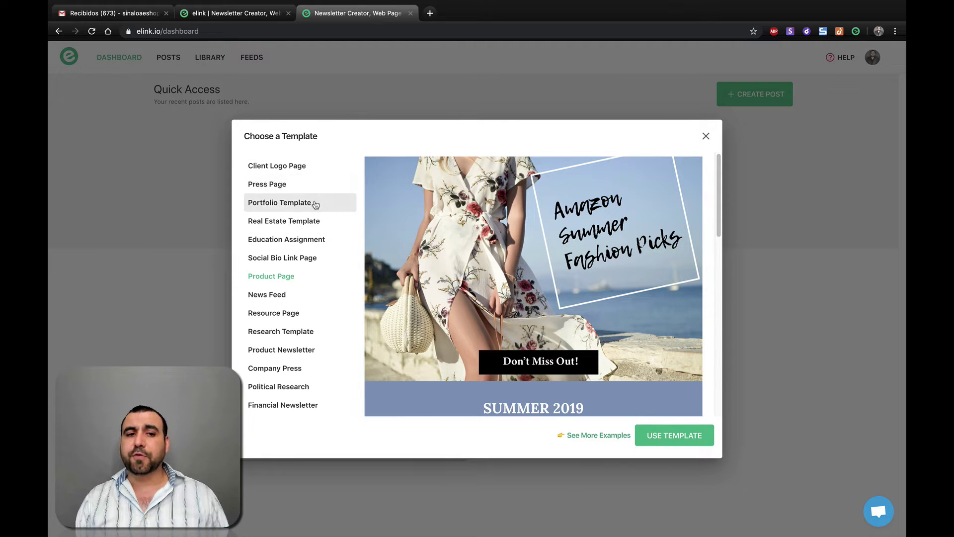
{"action": "scroll", "coordinate": [480, 304], "scroll_direction": "down", "scroll_amount": 10}
{"action": "scroll", "coordinate": [480, 303], "scroll_direction": "up", "scroll_amount": 10}
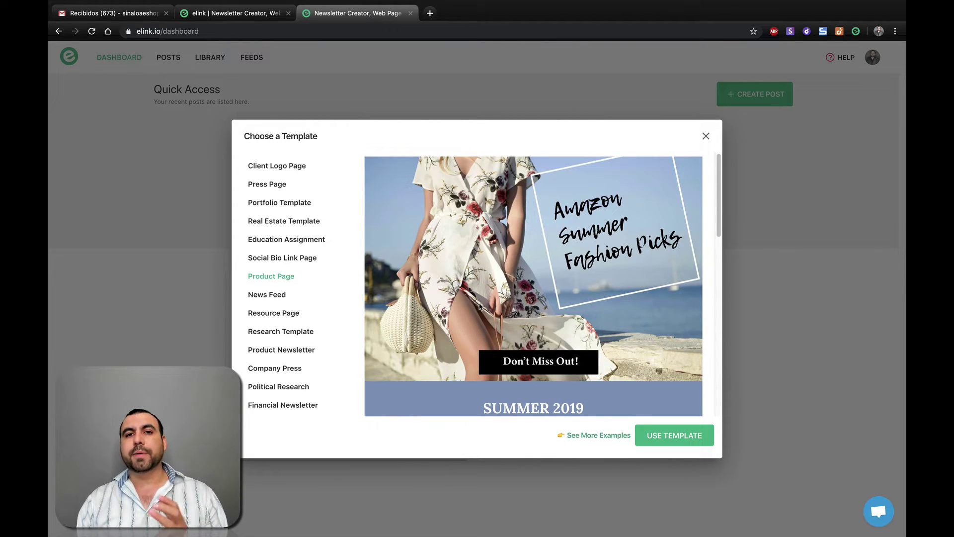
{"action": "scroll", "coordinate": [479, 306], "scroll_direction": "down", "scroll_amount": 5}
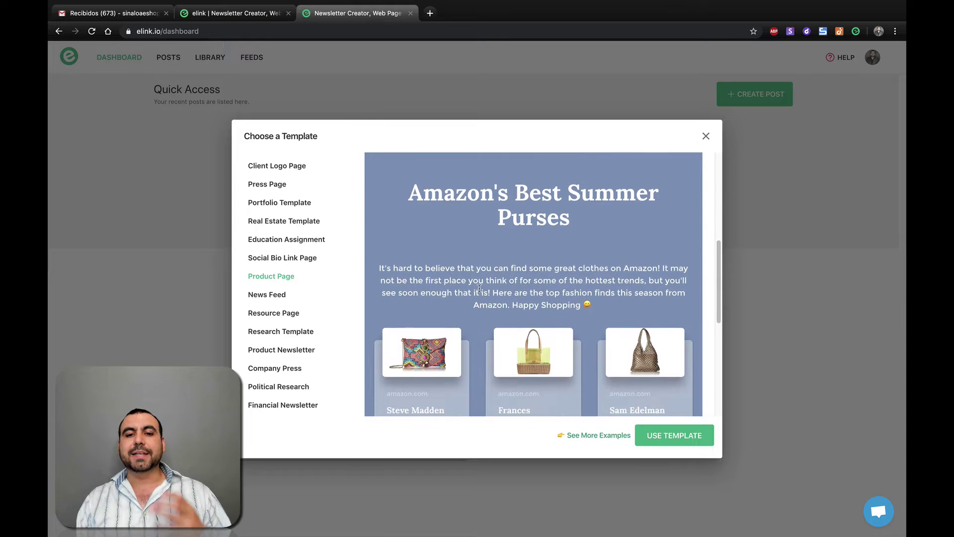
{"action": "scroll", "coordinate": [479, 289], "scroll_direction": "down", "scroll_amount": 4}
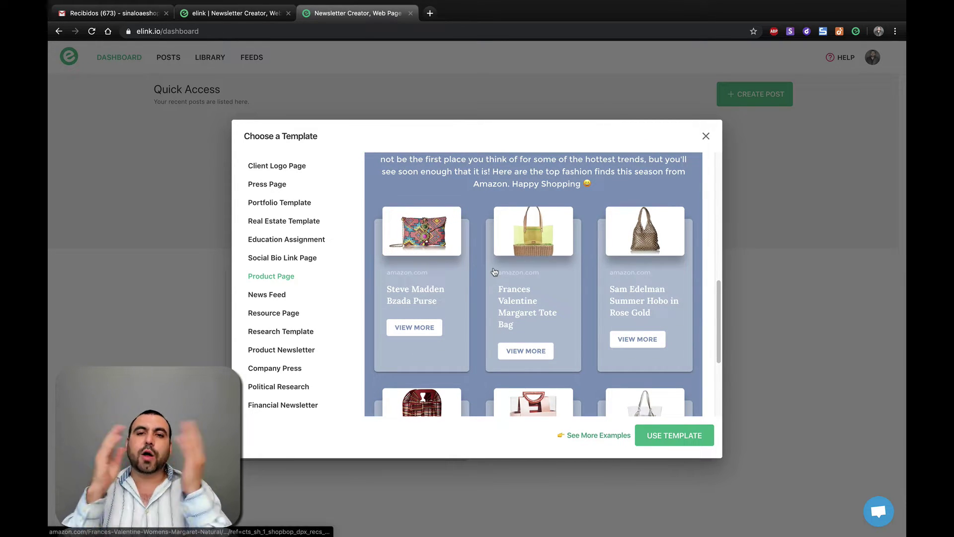
Preview the News Feed and Product Page templates, then settle on the Social Bio Link Page
{"action": "left_click", "coordinate": [283, 297]}
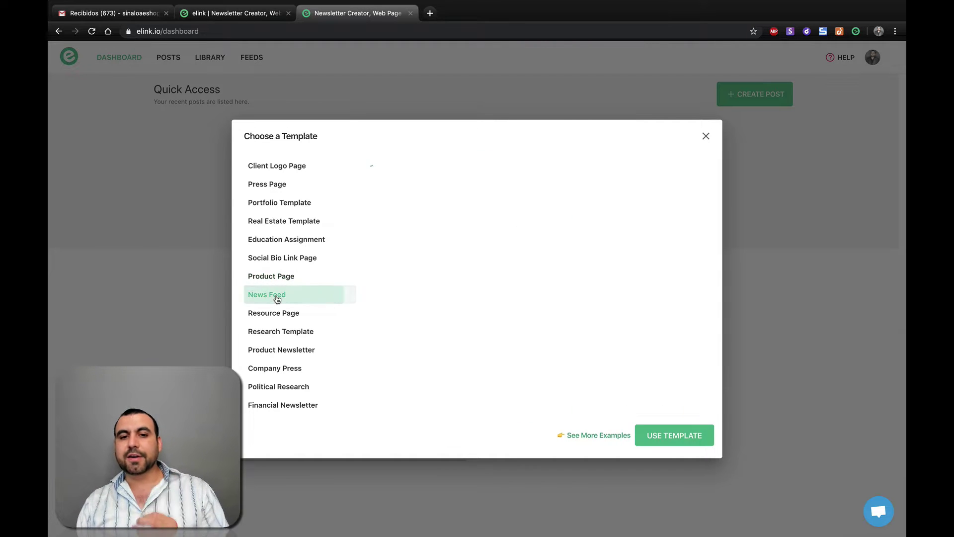
{"action": "scroll", "coordinate": [459, 323], "scroll_direction": "down", "scroll_amount": 5}
{"action": "scroll", "coordinate": [460, 323], "scroll_direction": "down", "scroll_amount": 7}
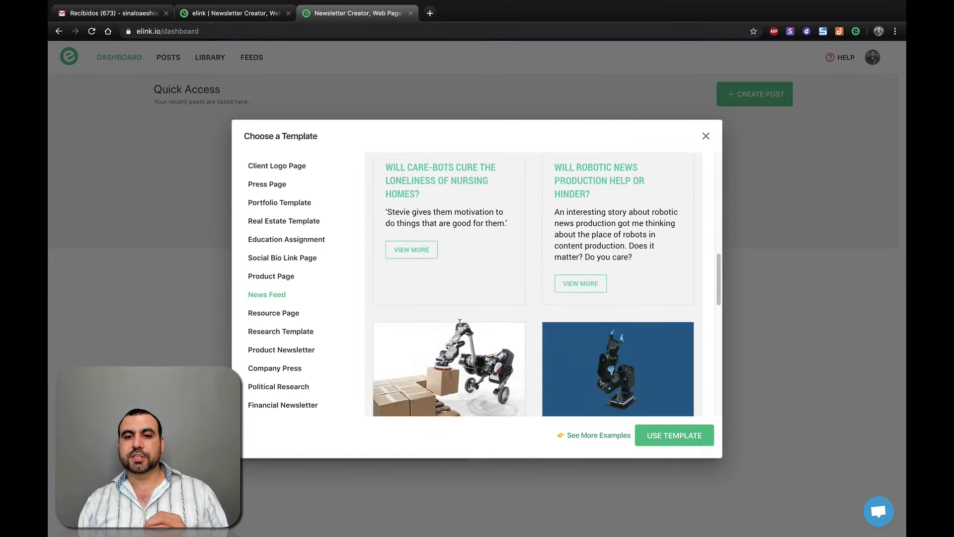
{"action": "left_click", "coordinate": [272, 277]}
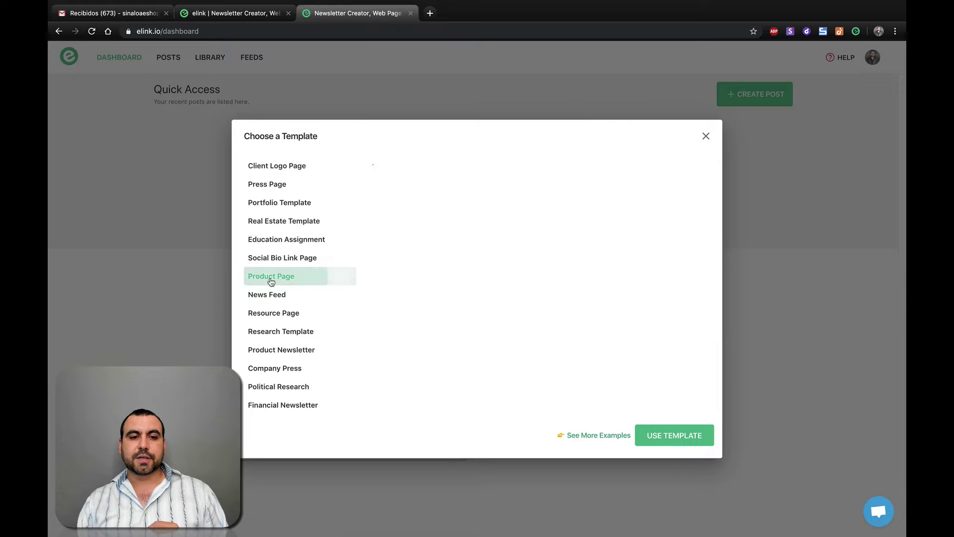
{"action": "left_click", "coordinate": [286, 260]}
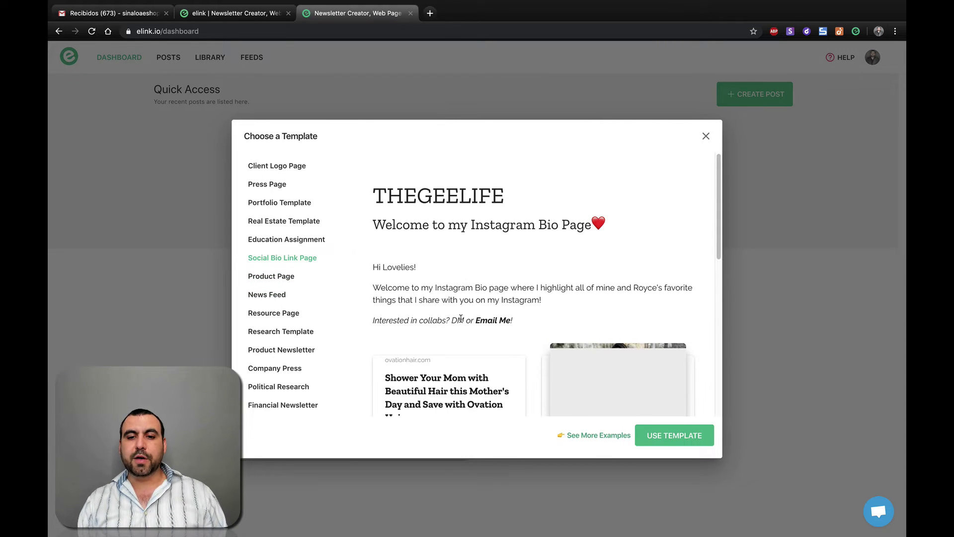
{"action": "scroll", "coordinate": [462, 323], "scroll_direction": "down", "scroll_amount": 3}
{"action": "scroll", "coordinate": [462, 322], "scroll_direction": "up", "scroll_amount": 3}
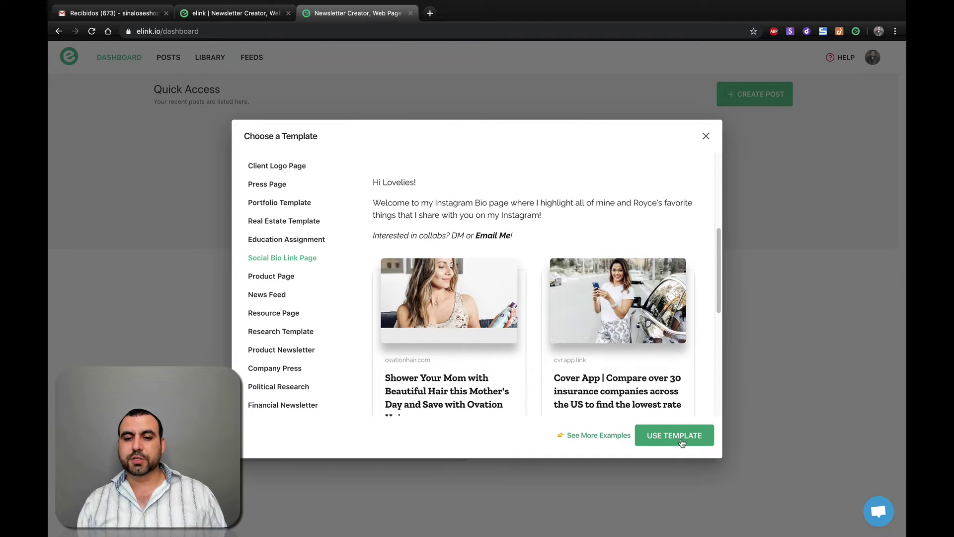
Use the Social Bio Link Page template and let the new THEGEELIFE post load in the editor
{"action": "left_click", "coordinate": [683, 442]}
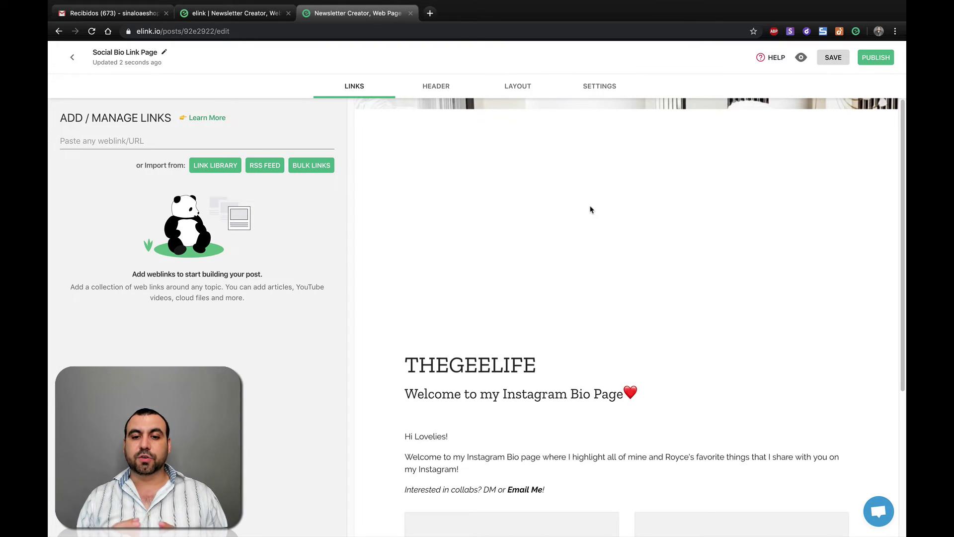
{"action": "scroll", "coordinate": [565, 246], "scroll_direction": "down", "scroll_amount": 4}
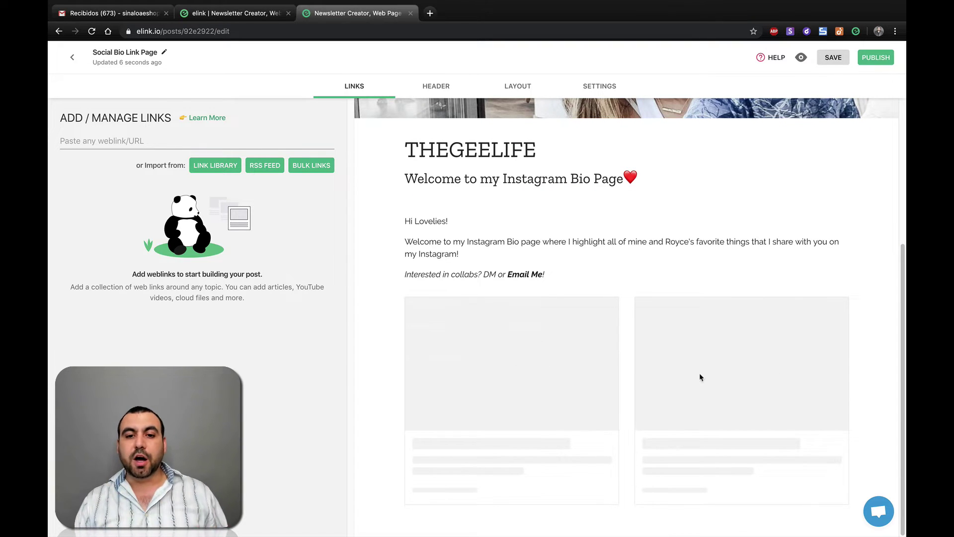
{"action": "scroll", "coordinate": [629, 370], "scroll_direction": "up", "scroll_amount": 4}
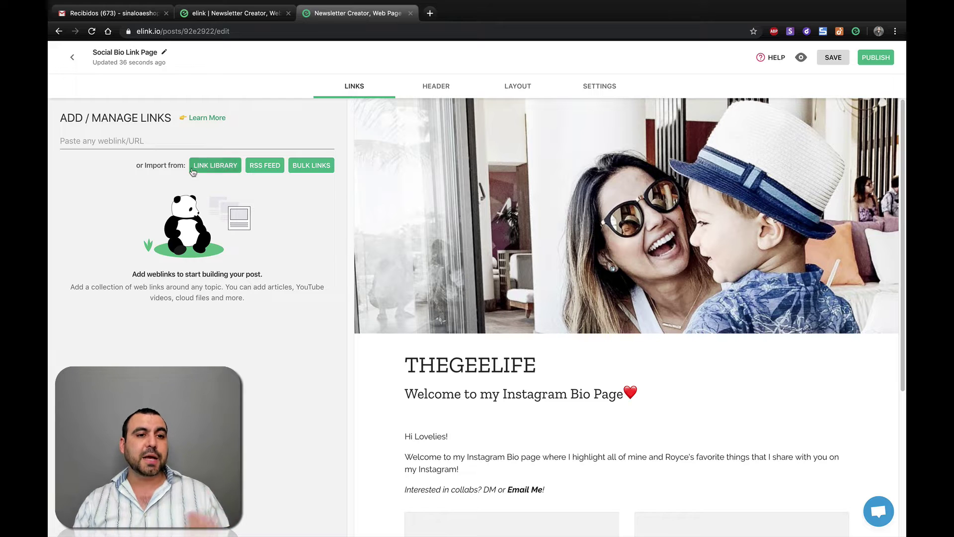
{"action": "left_click", "coordinate": [138, 139]}
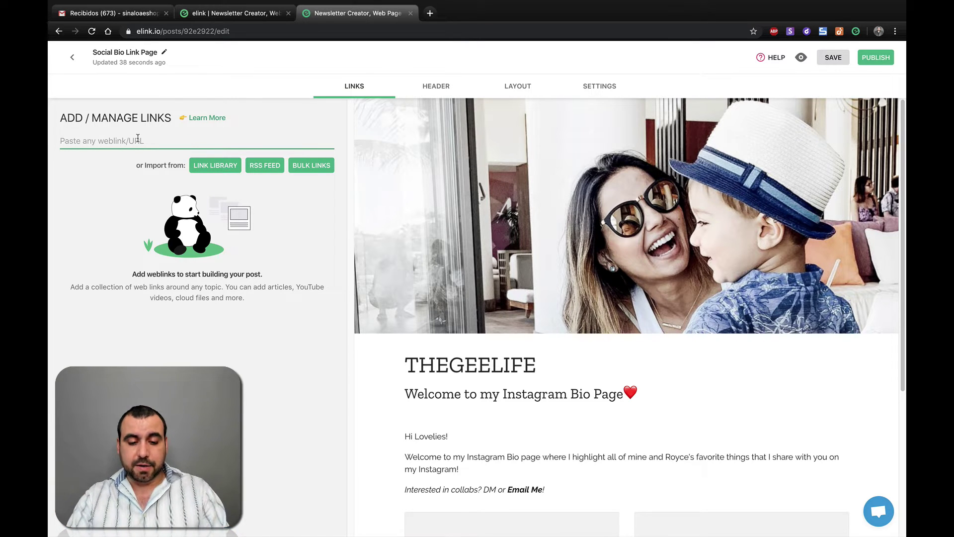
{"action": "type", "text": "https://"}
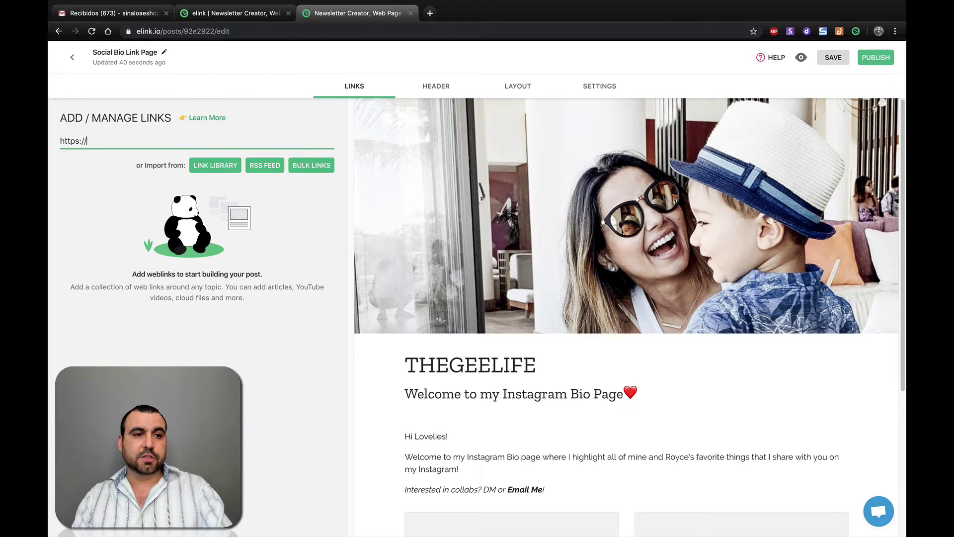
{"action": "type", "text": "cnn.,c"}
{"action": "key", "text": "BackSpace"}
{"action": "key", "text": "BackSpace"}
{"action": "type", "text": "com"}
{"action": "key", "text": "Return"}
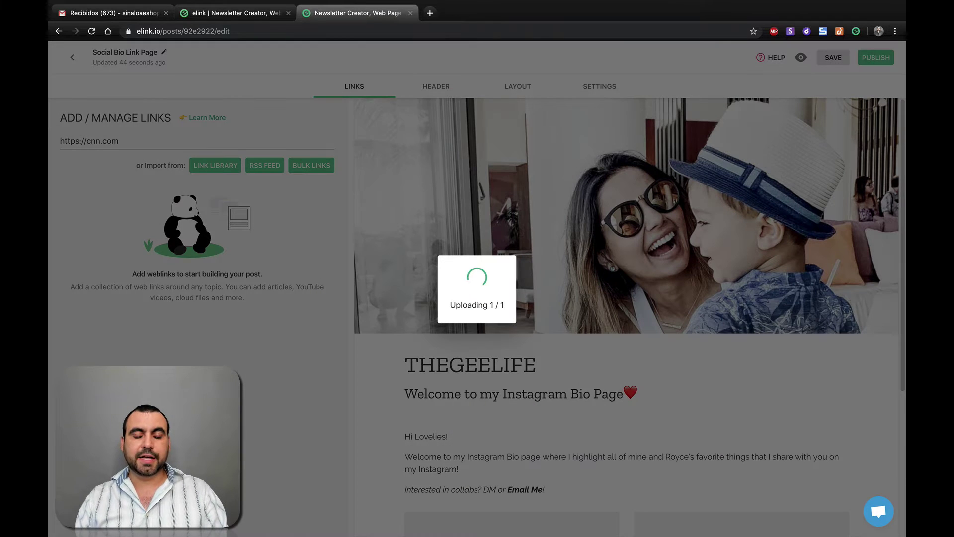
{"action": "scroll", "coordinate": [422, 319], "scroll_direction": "down", "scroll_amount": 5}
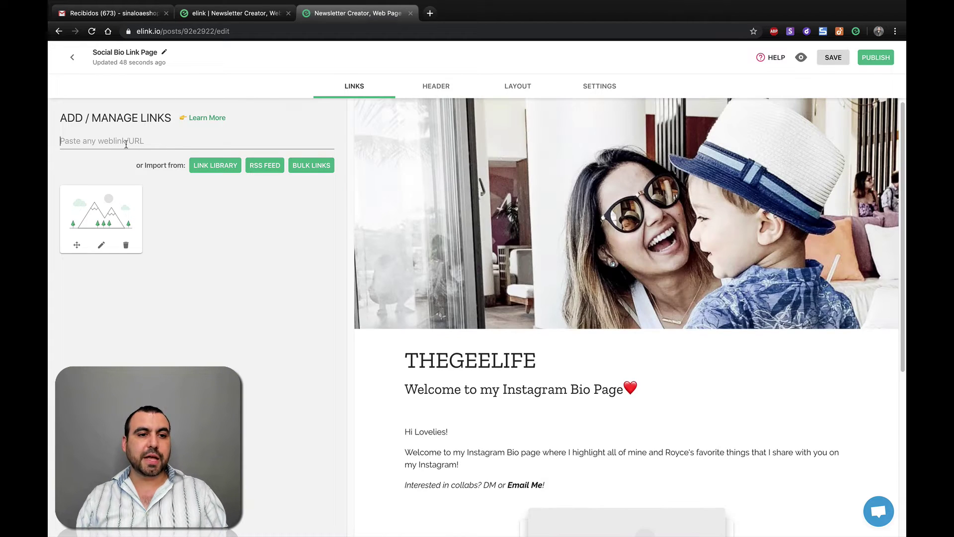
{"action": "left_click", "coordinate": [150, 141]}
{"action": "type", "text": "https:"}
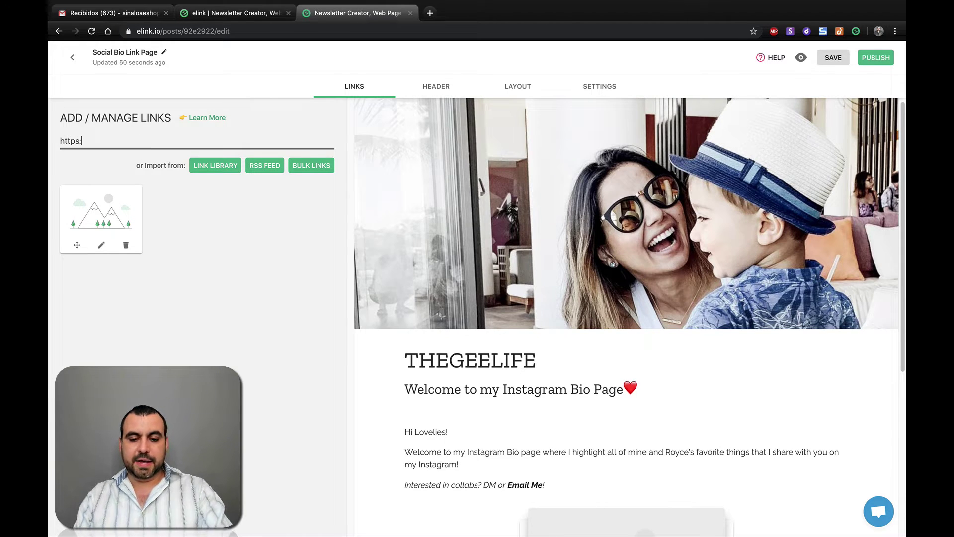
{"action": "type", "text": "//veememedia.com"}
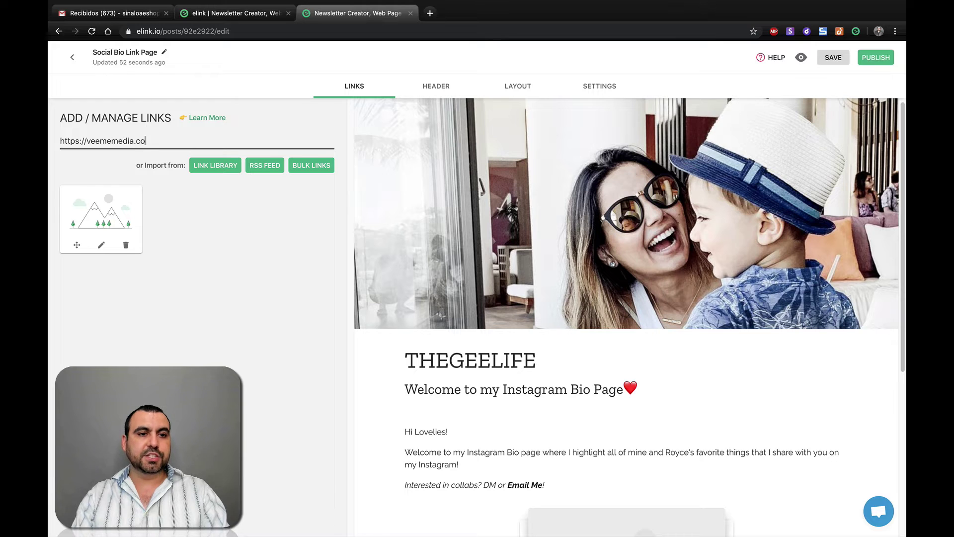
{"action": "key", "text": "Return"}
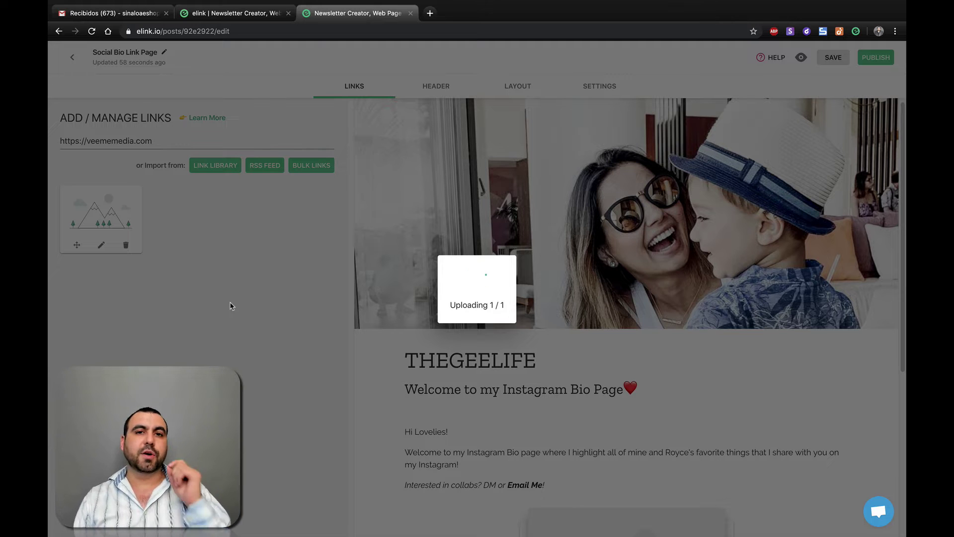
{"action": "scroll", "coordinate": [565, 397], "scroll_direction": "down", "scroll_amount": 5}
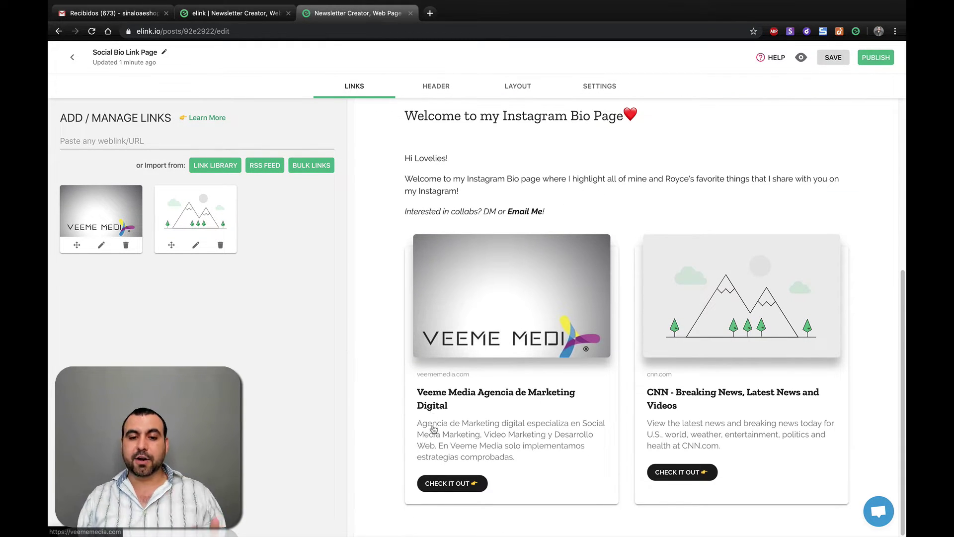
{"action": "scroll", "coordinate": [507, 330], "scroll_direction": "up", "scroll_amount": 5}
Add the SaaS Master (saasm.co) link card and open its site in a new tab
{"action": "left_click", "coordinate": [182, 141]}
{"action": "type", "text": "https"}
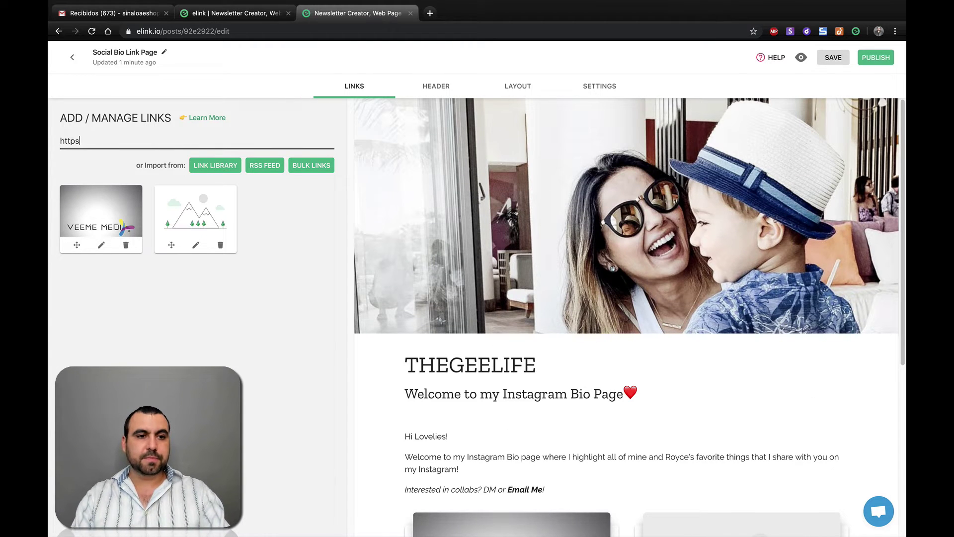
{"action": "type", "text": "://saasm.co"}
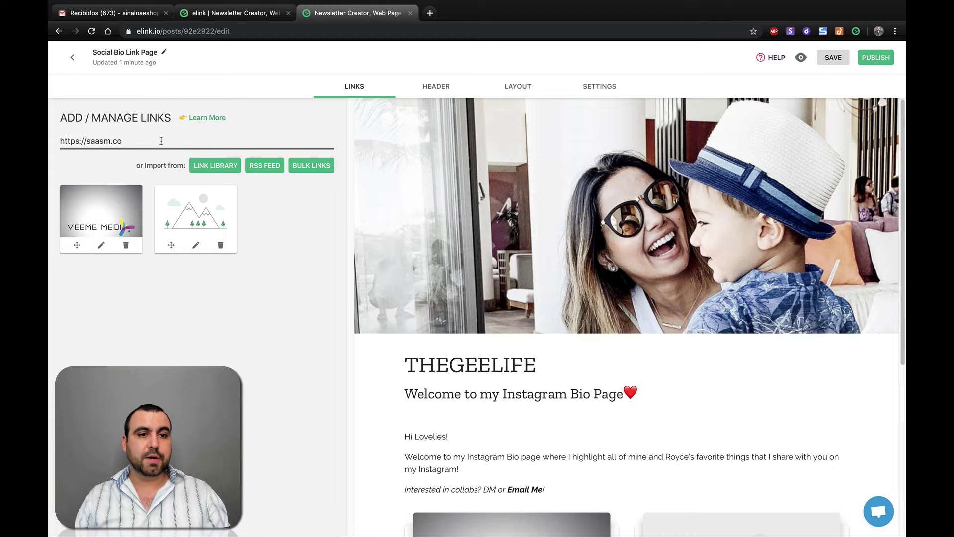
{"action": "key", "text": "Return"}
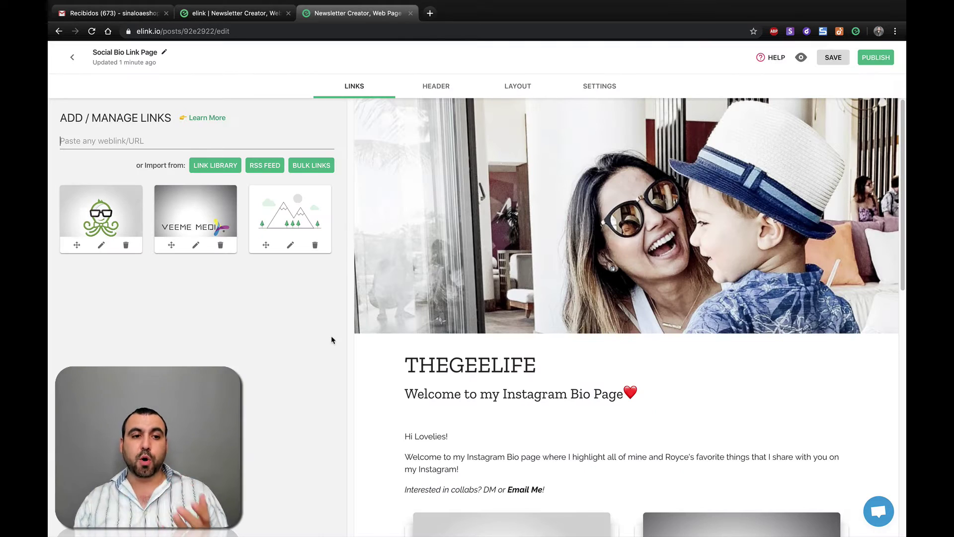
{"action": "scroll", "coordinate": [529, 445], "scroll_direction": "down", "scroll_amount": 8}
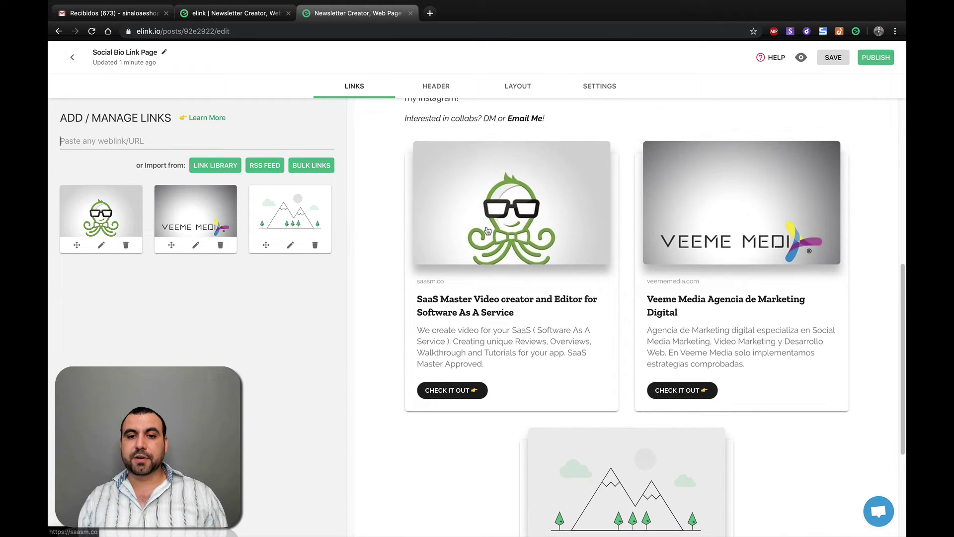
{"action": "left_click", "coordinate": [509, 232]}
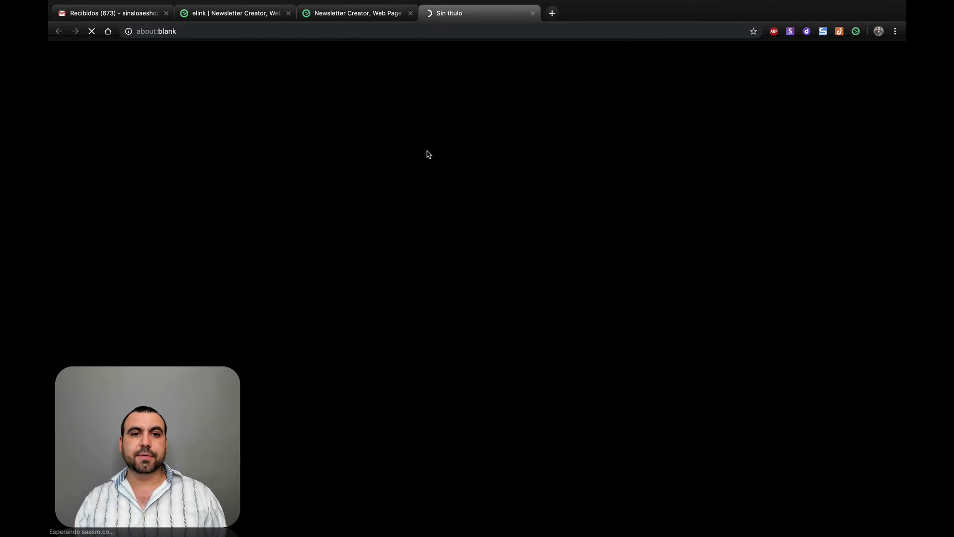
Copy the saasm.co/deals address and paste it into elink as a new Deals link card
{"action": "scroll", "coordinate": [537, 307], "scroll_direction": "down", "scroll_amount": 10}
{"action": "scroll", "coordinate": [537, 308], "scroll_direction": "up", "scroll_amount": 10}
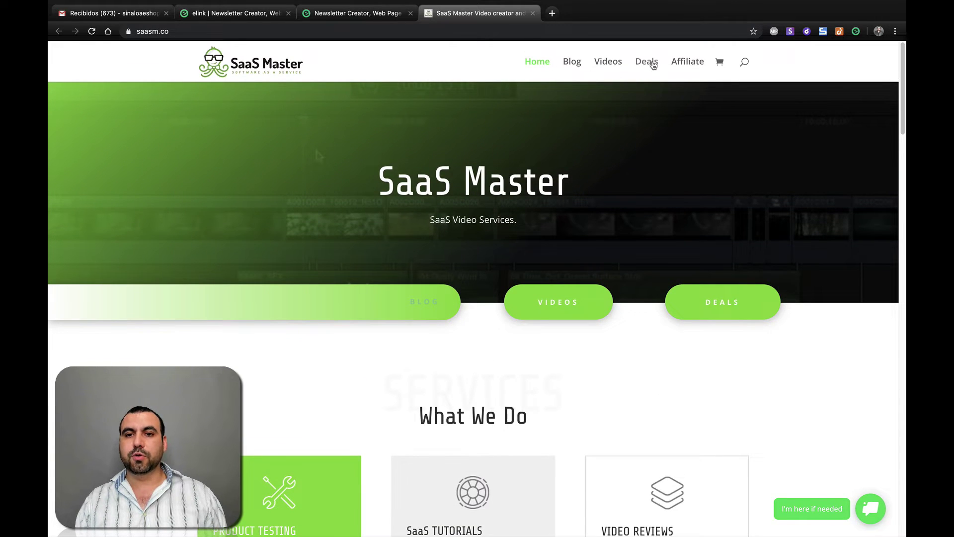
{"action": "left_click", "coordinate": [648, 61]}
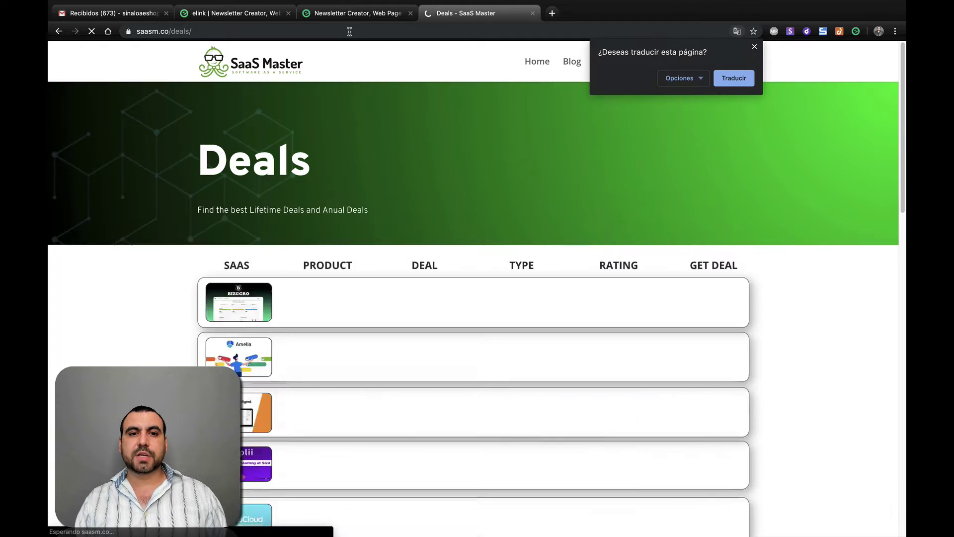
{"action": "left_click", "coordinate": [350, 31]}
{"action": "key", "text": "ctrl+c"}
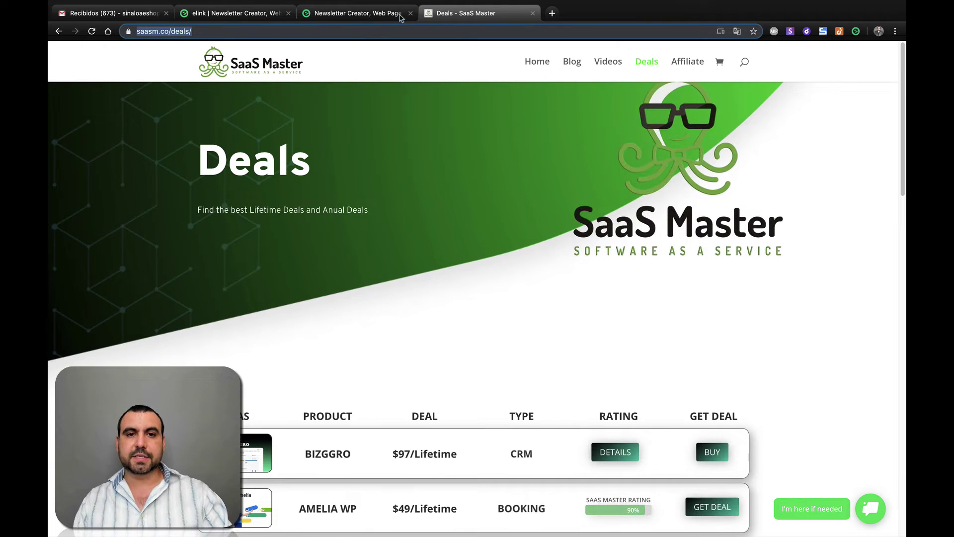
{"action": "left_click", "coordinate": [372, 14]}
{"action": "left_click", "coordinate": [189, 140]}
{"action": "key", "text": "ctrl+v"}
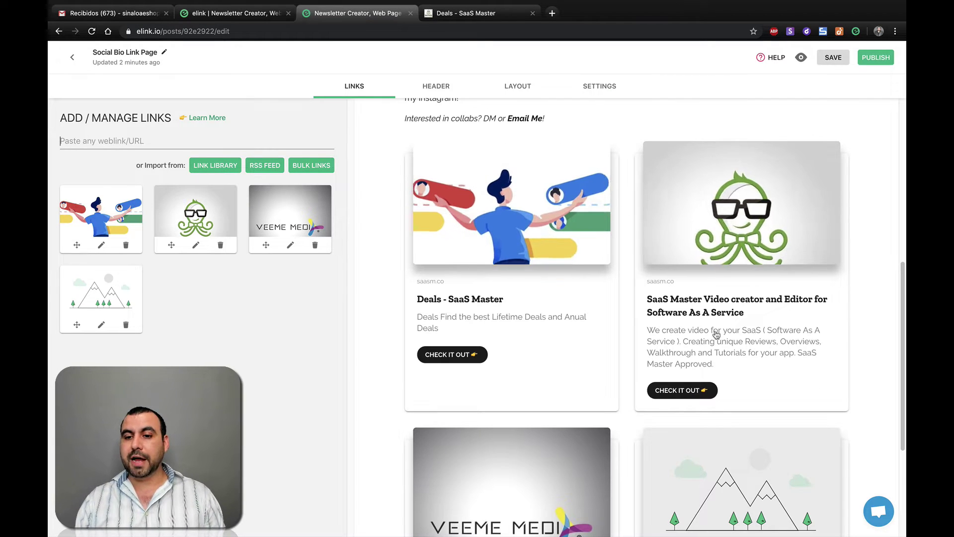
Search 'tech news' and open The Verge's Apple iPhone exploits article
{"action": "scroll", "coordinate": [716, 334], "scroll_direction": "down", "scroll_amount": 4}
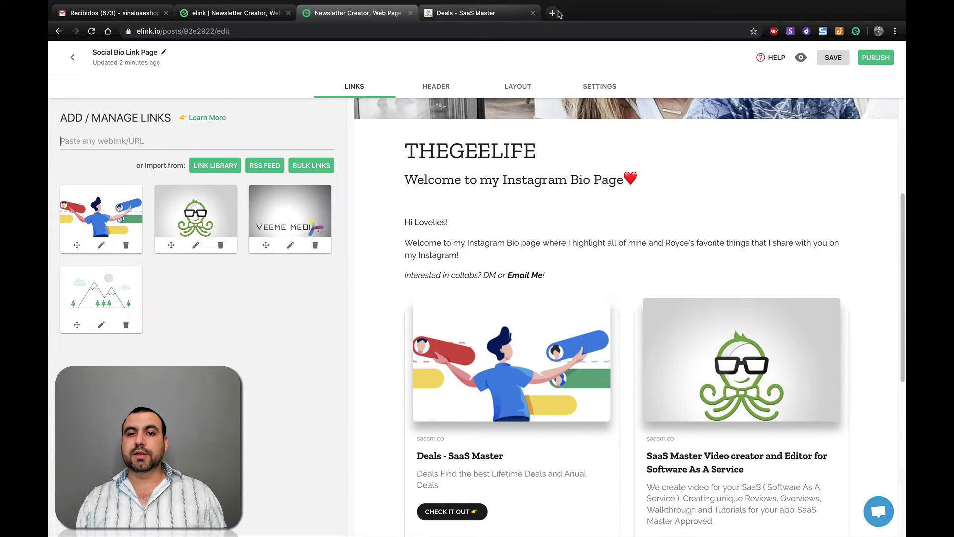
{"action": "left_click", "coordinate": [495, 14]}
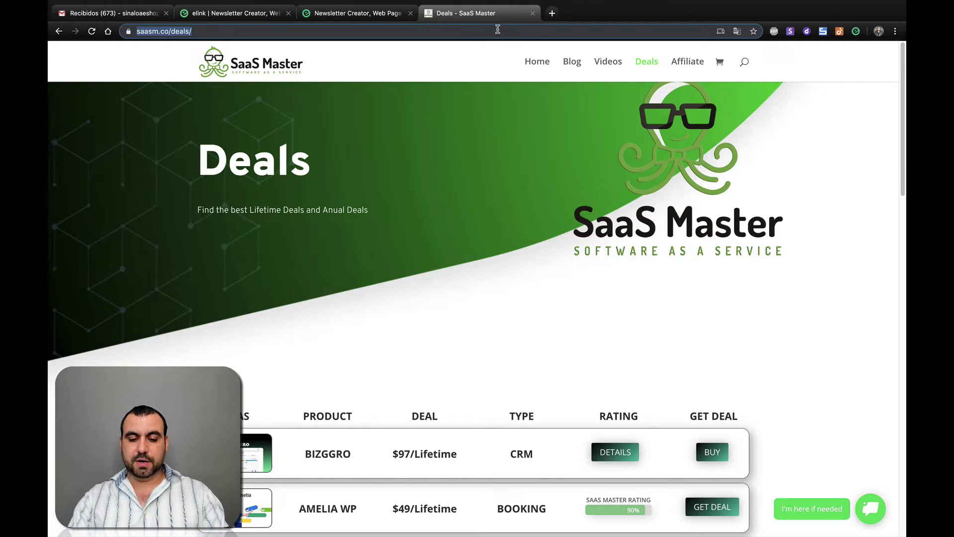
{"action": "type", "text": "tech news"}
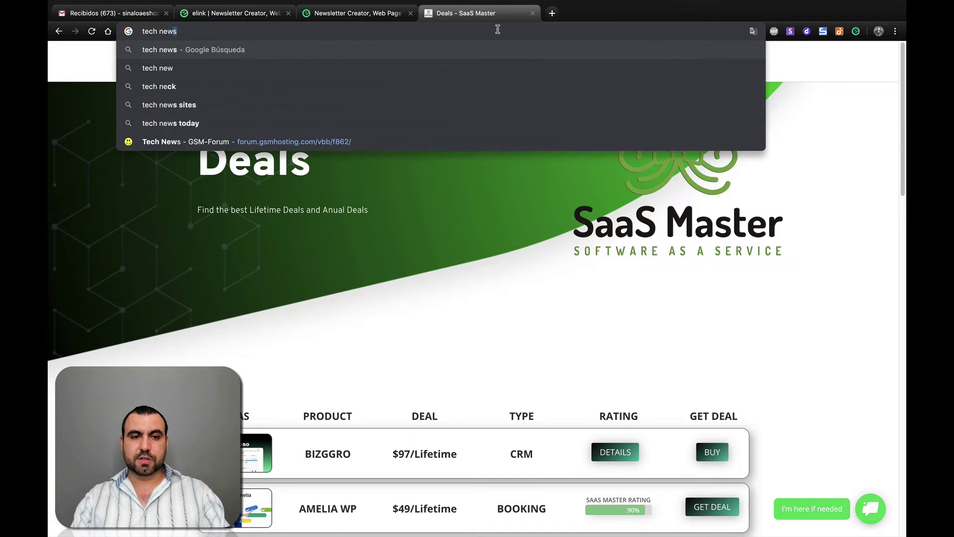
{"action": "key", "text": "Return"}
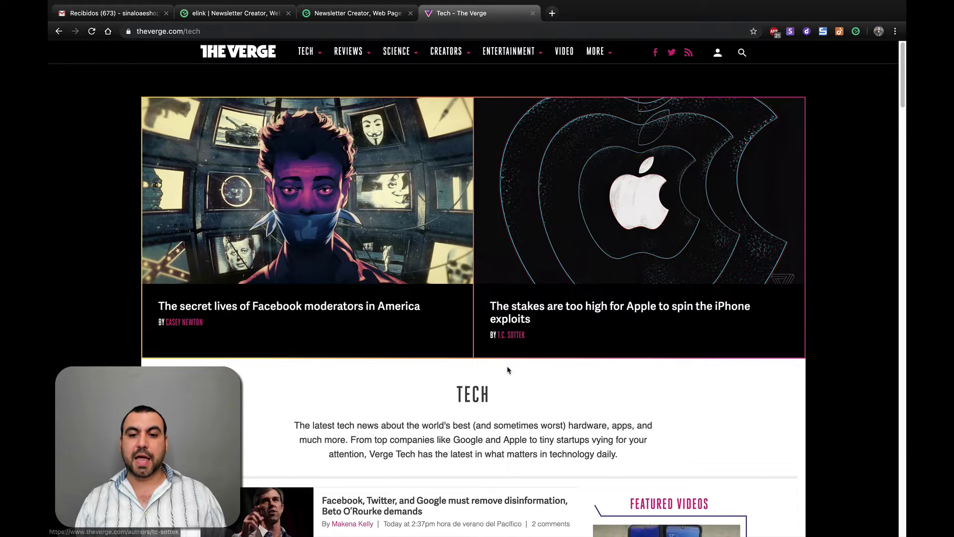
{"action": "left_click", "coordinate": [655, 229]}
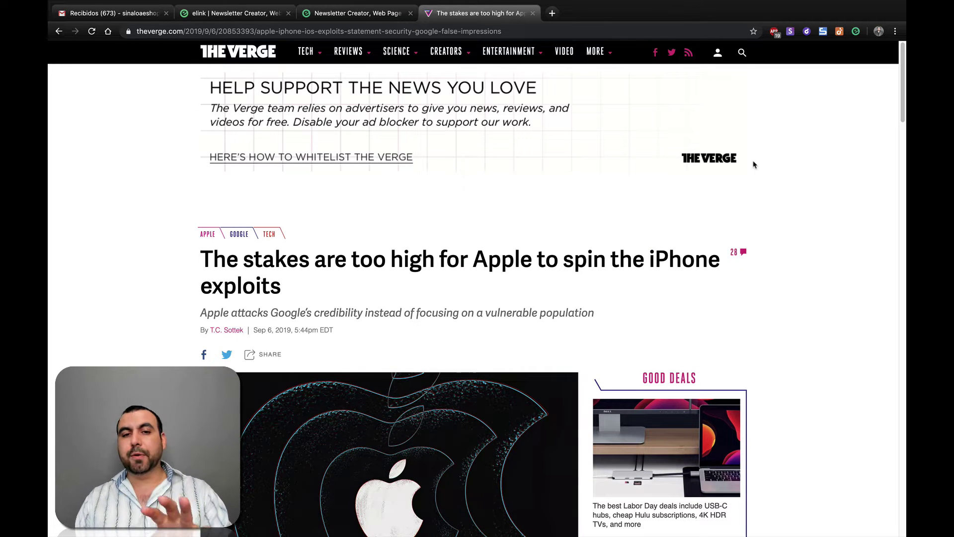
Use the elink extension to add the article, with its Apple image, to Social Bio Link Page, Press Page and Portfolio Template
{"action": "left_click", "coordinate": [856, 32]}
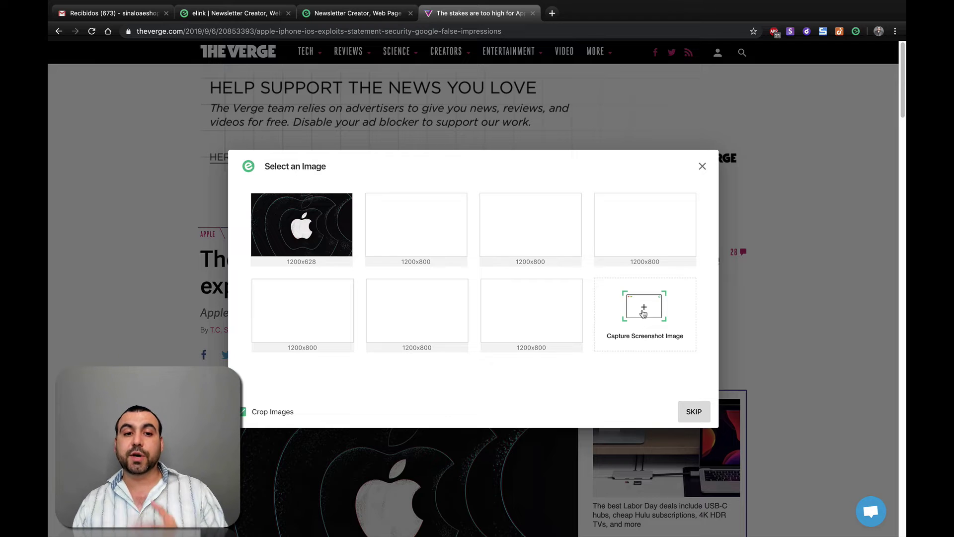
{"action": "left_click", "coordinate": [309, 231]}
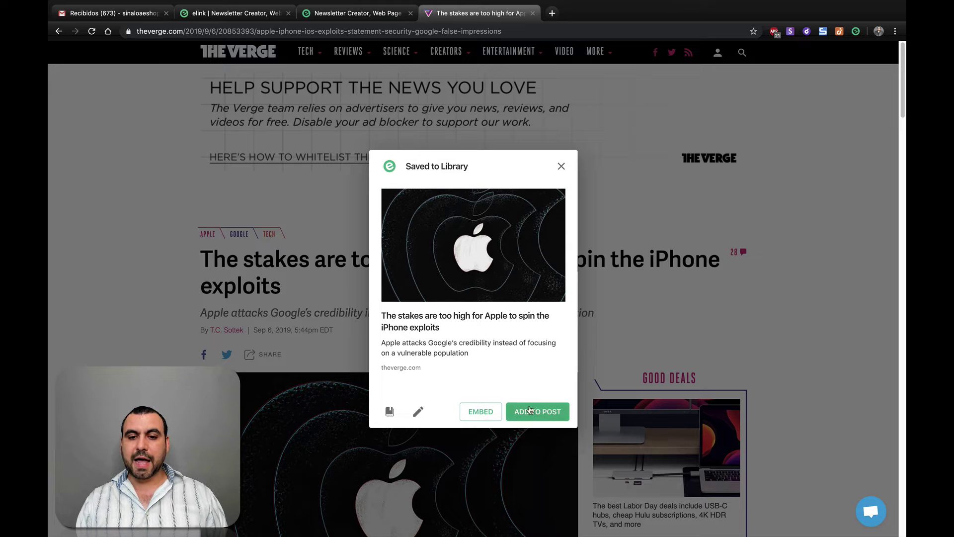
{"action": "left_click", "coordinate": [531, 413]}
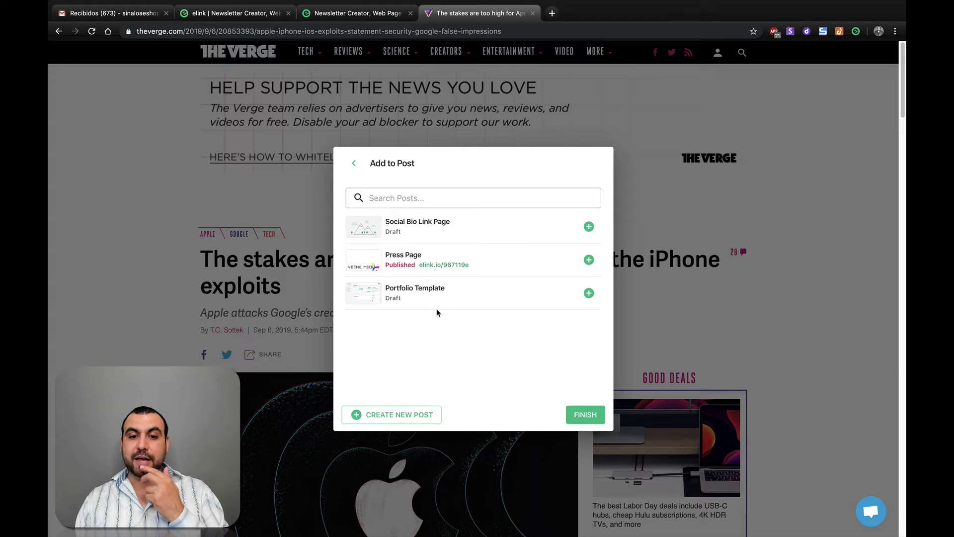
{"action": "left_click", "coordinate": [588, 227]}
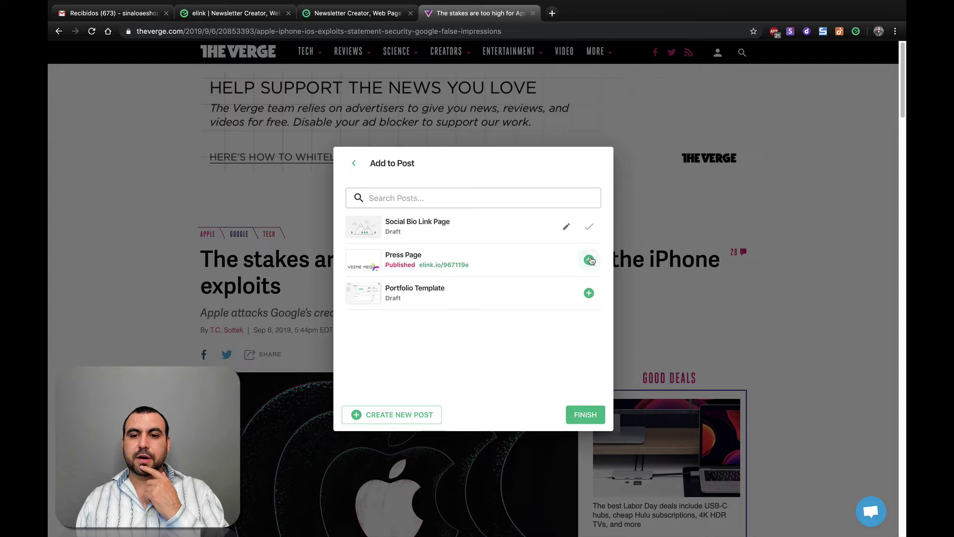
{"action": "left_click", "coordinate": [589, 259]}
{"action": "left_click", "coordinate": [589, 292]}
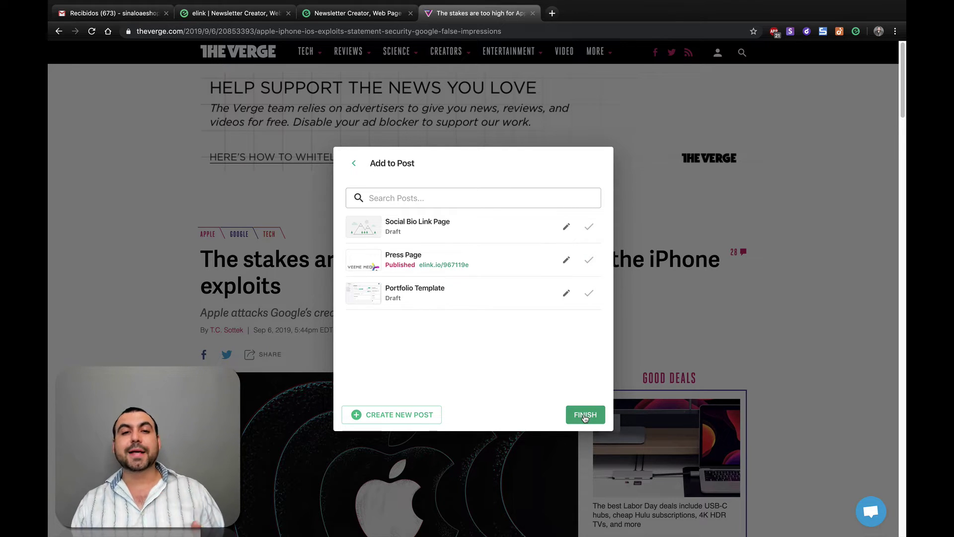
{"action": "left_click", "coordinate": [585, 416]}
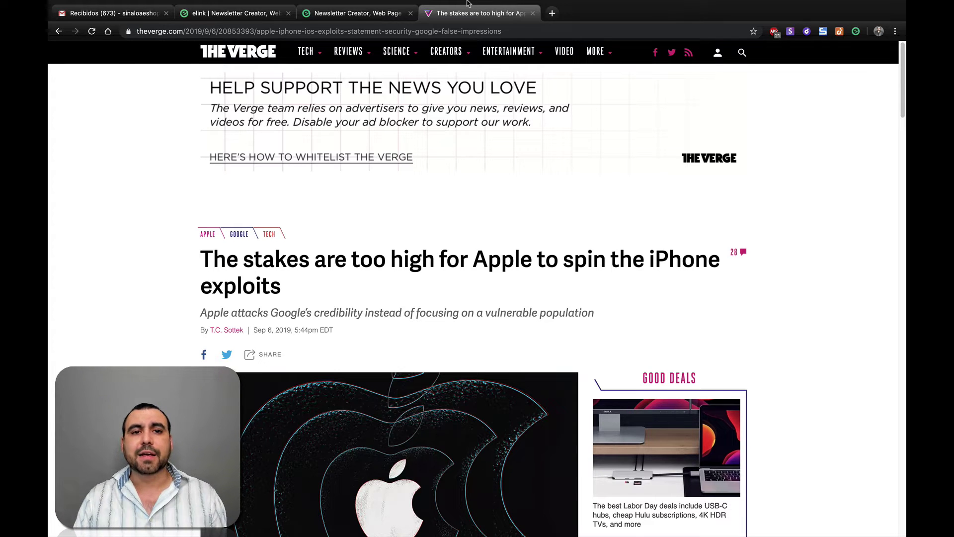
In the editor, keep the unsaved changes, save the Social Bio Link Page, and reload it
{"action": "left_click", "coordinate": [357, 12]}
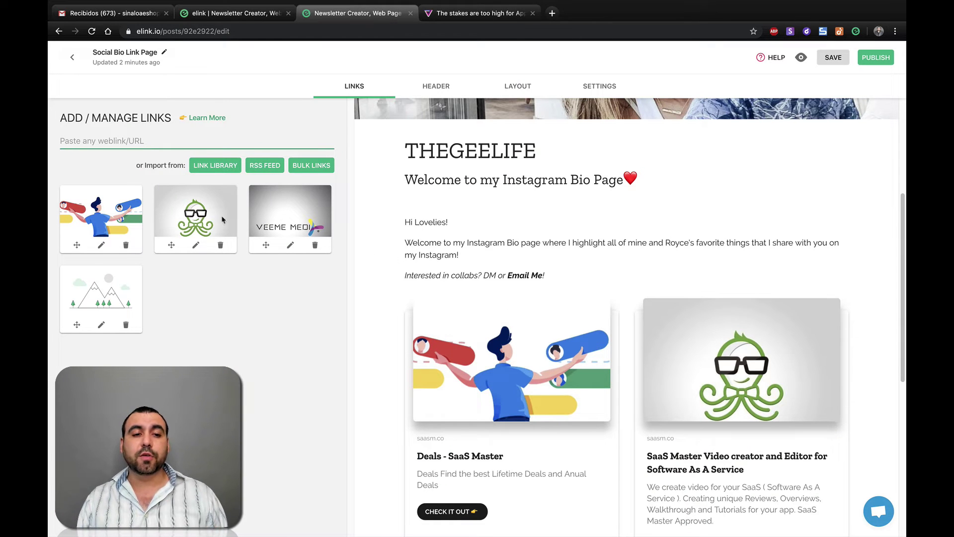
{"action": "left_click", "coordinate": [93, 32]}
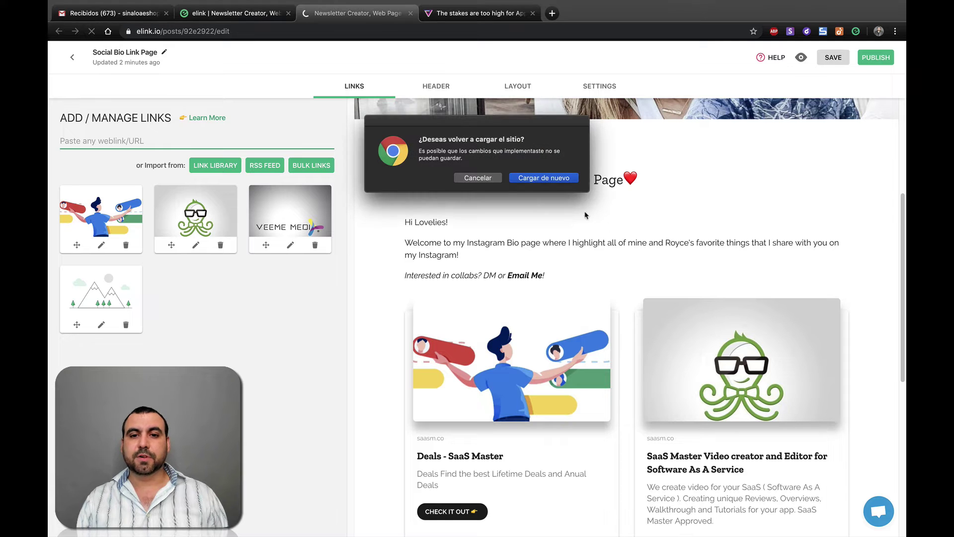
{"action": "left_click", "coordinate": [473, 178]}
{"action": "left_click", "coordinate": [832, 58]}
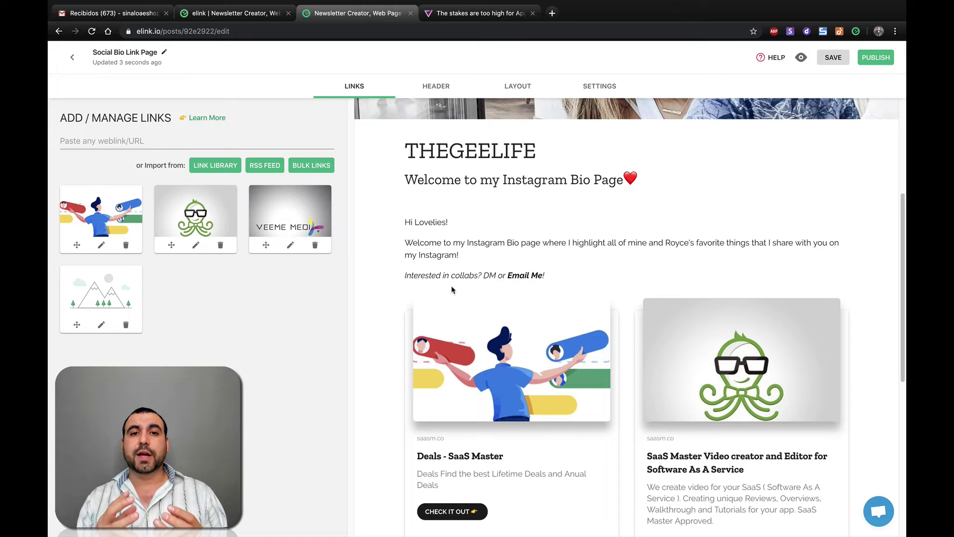
{"action": "left_click", "coordinate": [92, 31]}
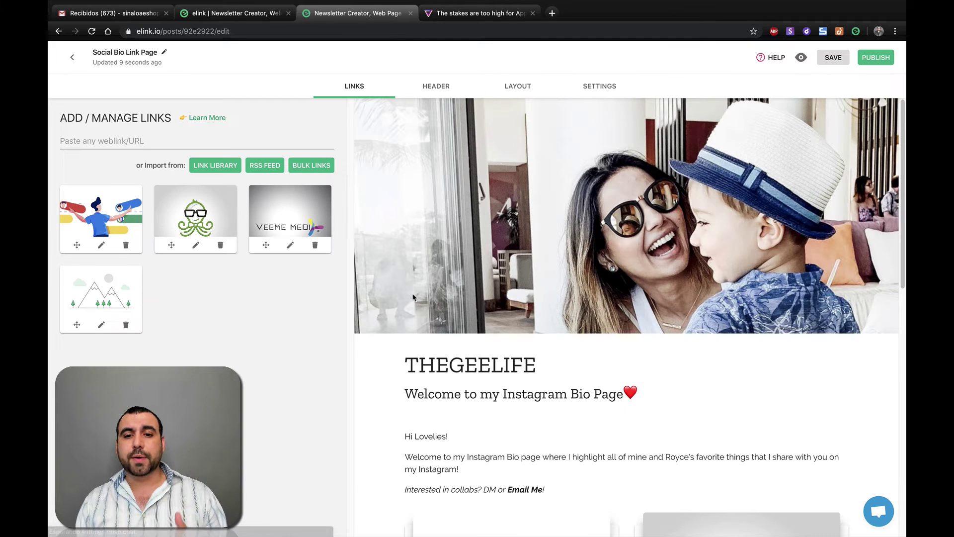
{"action": "scroll", "coordinate": [575, 345], "scroll_direction": "down", "scroll_amount": 10}
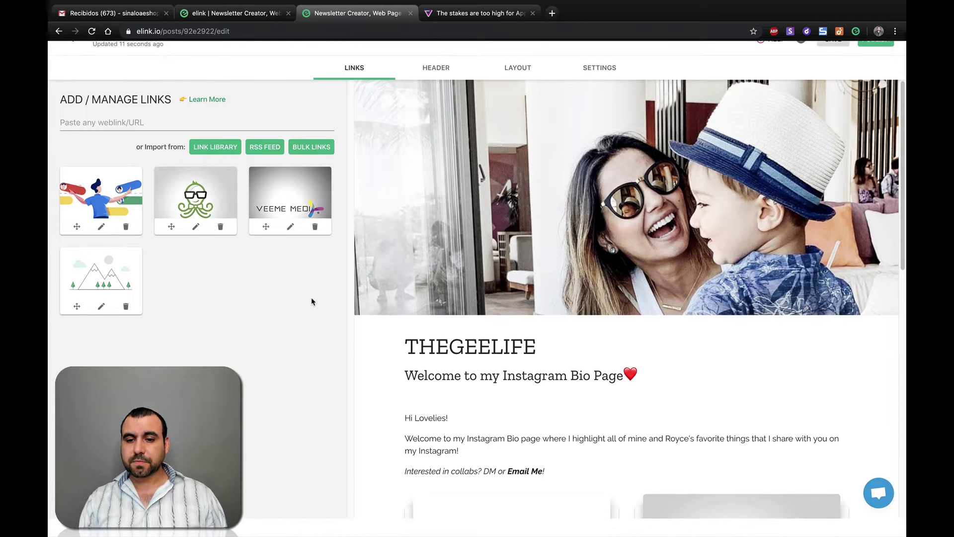
{"action": "scroll", "coordinate": [575, 345], "scroll_direction": "up", "scroll_amount": 10}
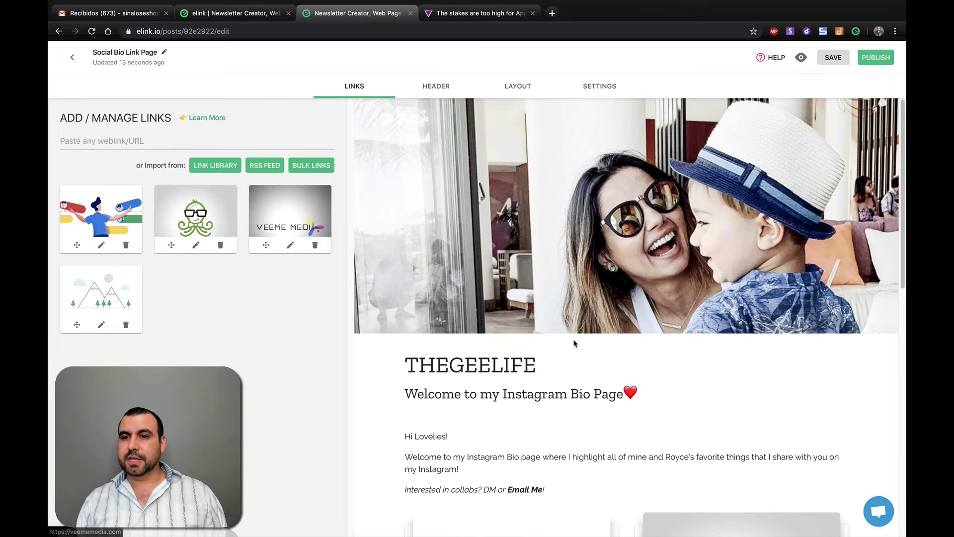
Publish the Social Bio Link Page, then reopen it from the dashboard
{"action": "left_click", "coordinate": [876, 58]}
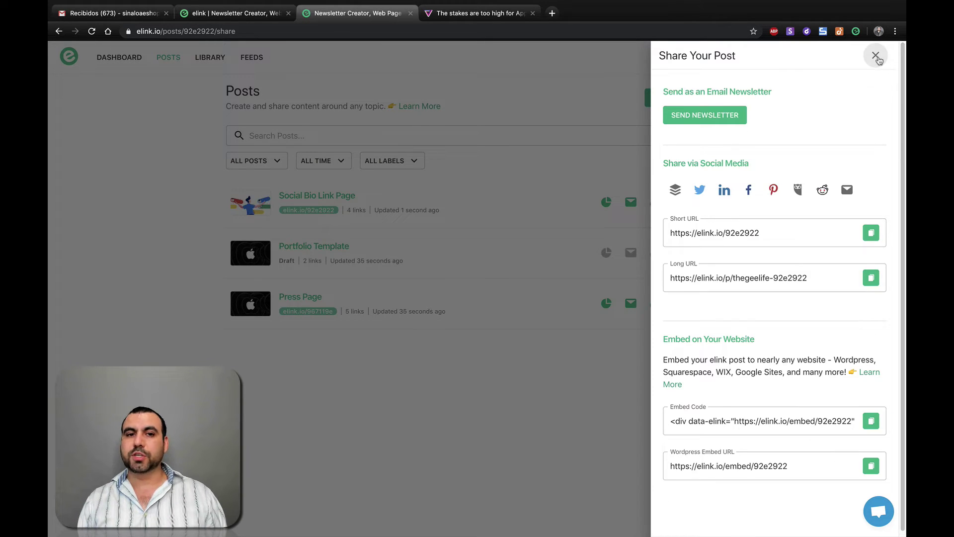
{"action": "left_click", "coordinate": [876, 55]}
{"action": "left_click", "coordinate": [110, 58]}
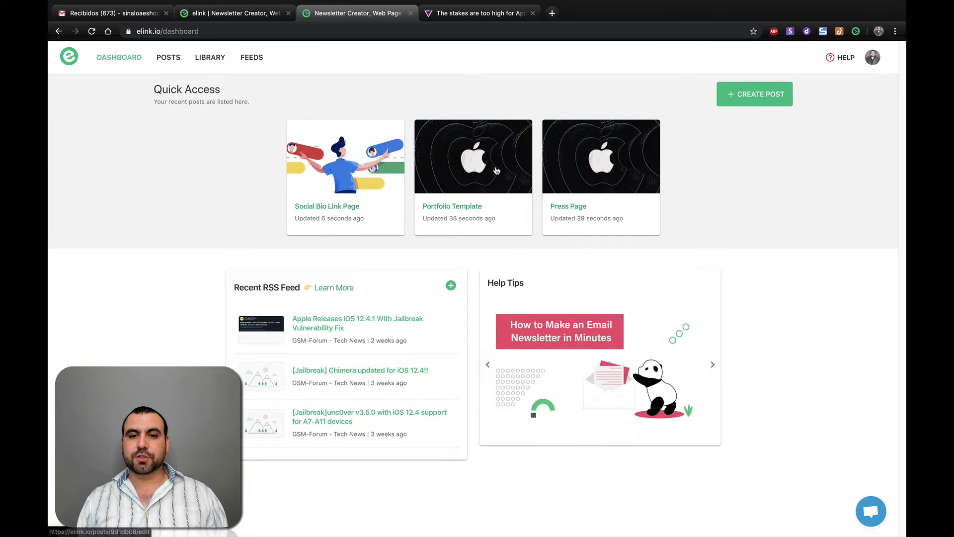
{"action": "left_click", "coordinate": [359, 151]}
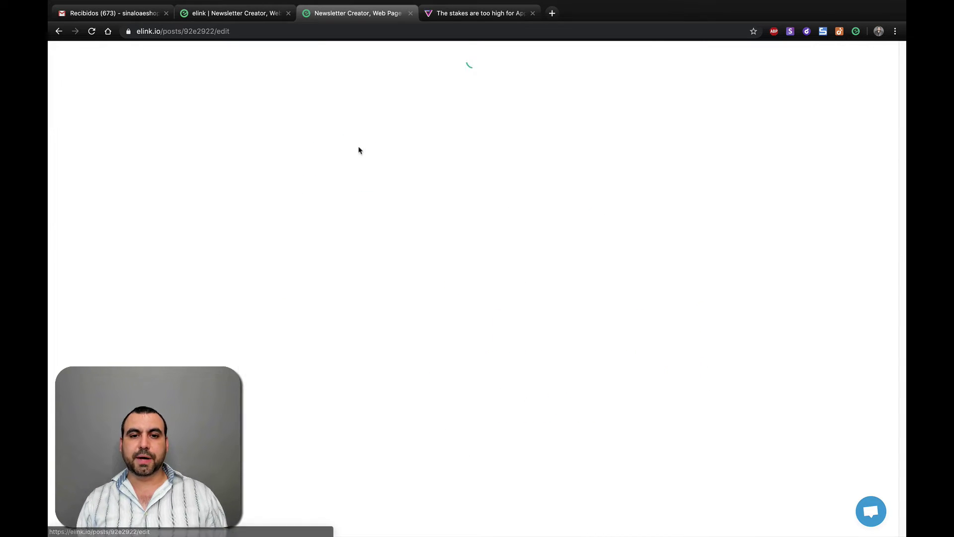
{"action": "scroll", "coordinate": [472, 328], "scroll_direction": "down", "scroll_amount": 10}
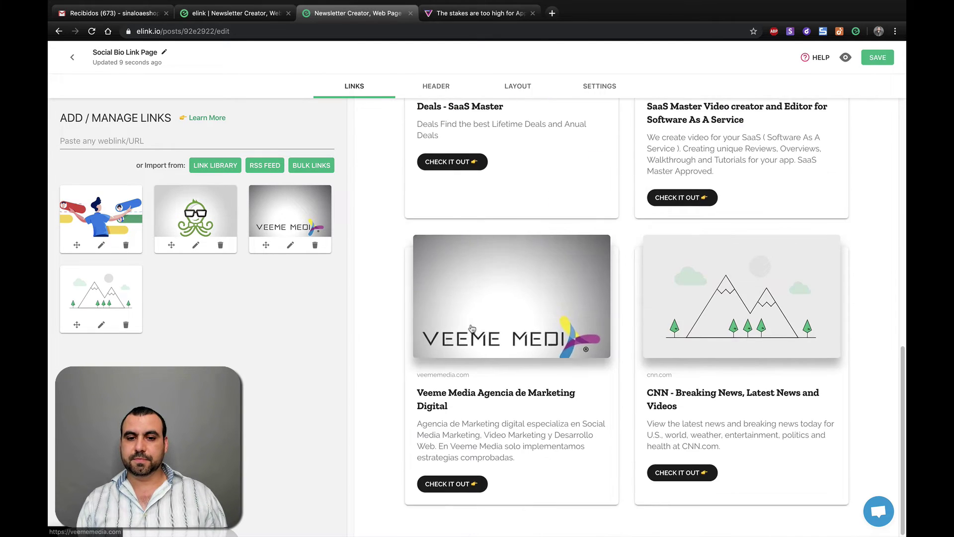
{"action": "scroll", "coordinate": [471, 329], "scroll_direction": "up", "scroll_amount": 12}
Return to the posts list and open the Press Page post in the editor
{"action": "left_click", "coordinate": [72, 57]}
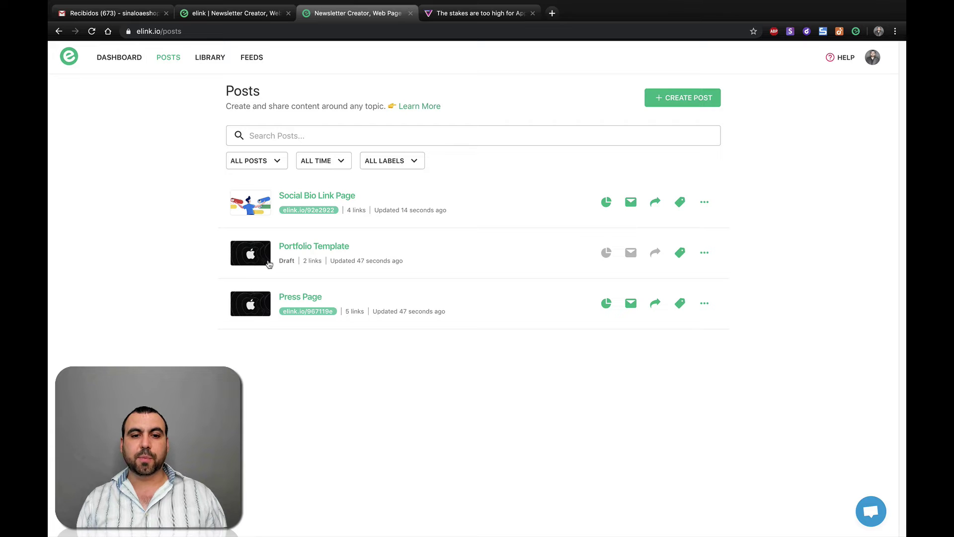
{"action": "left_click", "coordinate": [255, 308]}
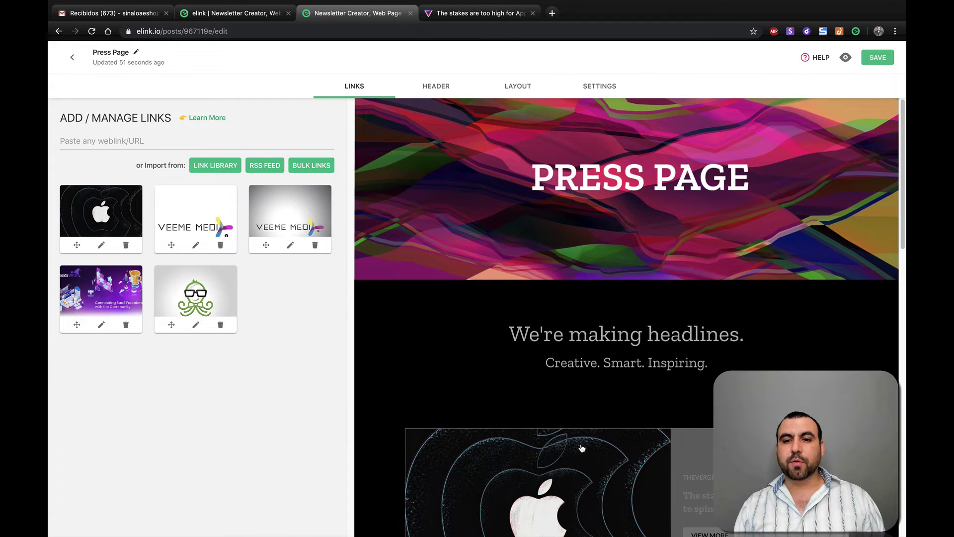
{"action": "scroll", "coordinate": [582, 448], "scroll_direction": "down", "scroll_amount": 5}
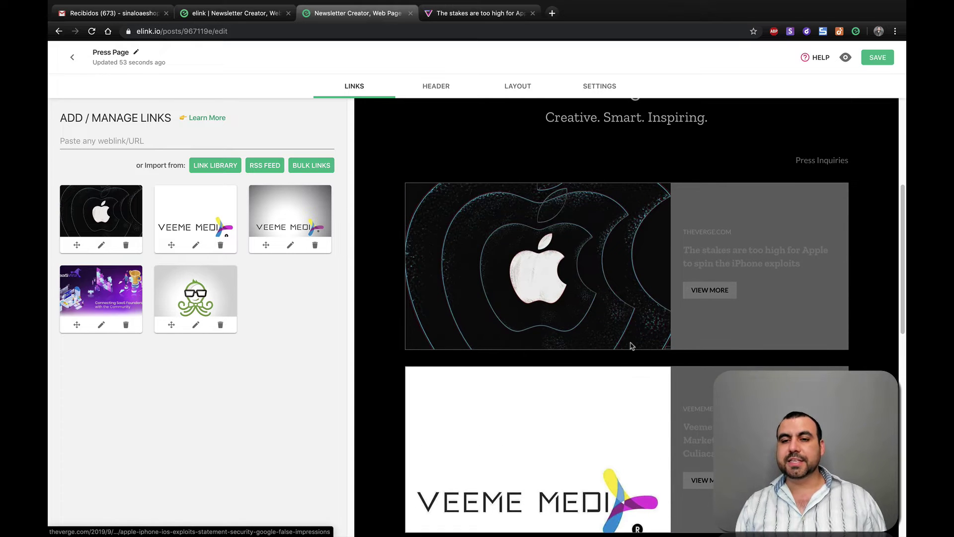
{"action": "scroll", "coordinate": [630, 289], "scroll_direction": "up", "scroll_amount": 5}
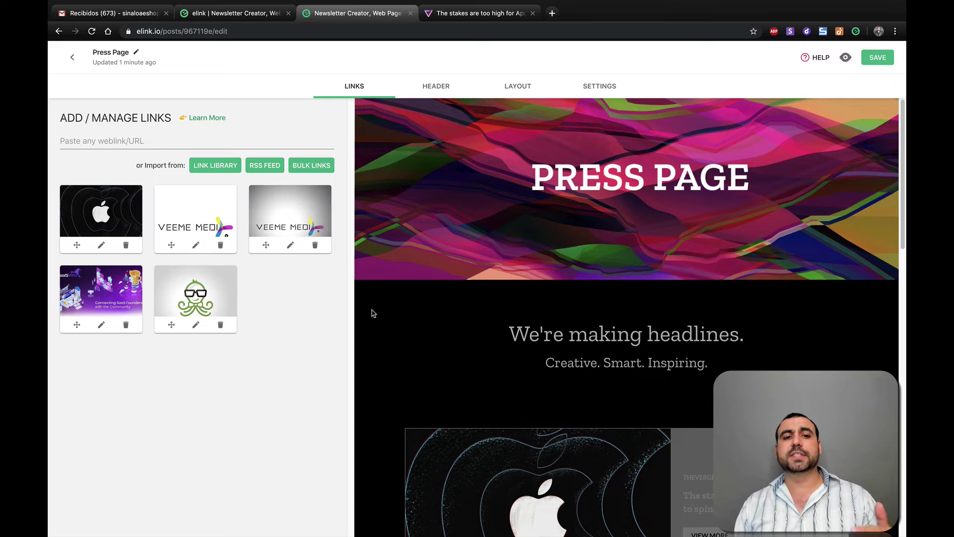
Show the Press Page header options, keep the current header image, and inspect the headline and tagline styles
{"action": "left_click", "coordinate": [433, 88]}
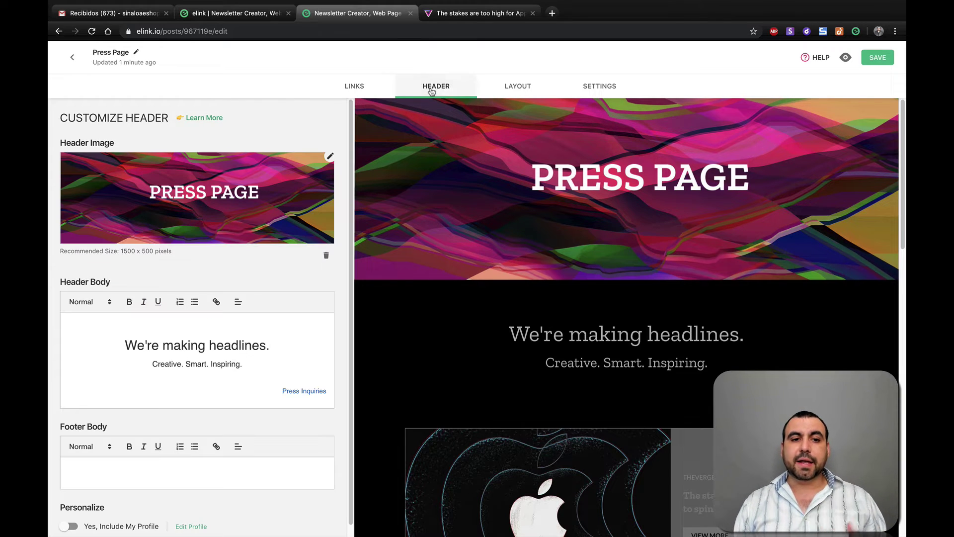
{"action": "left_click", "coordinate": [208, 196]}
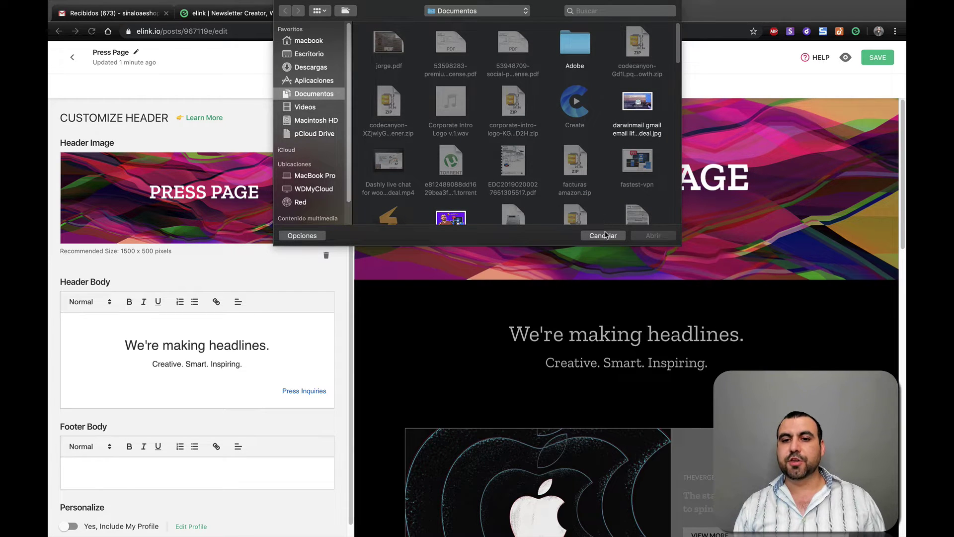
{"action": "left_click", "coordinate": [603, 235]}
{"action": "scroll", "coordinate": [290, 245], "scroll_direction": "down", "scroll_amount": 1}
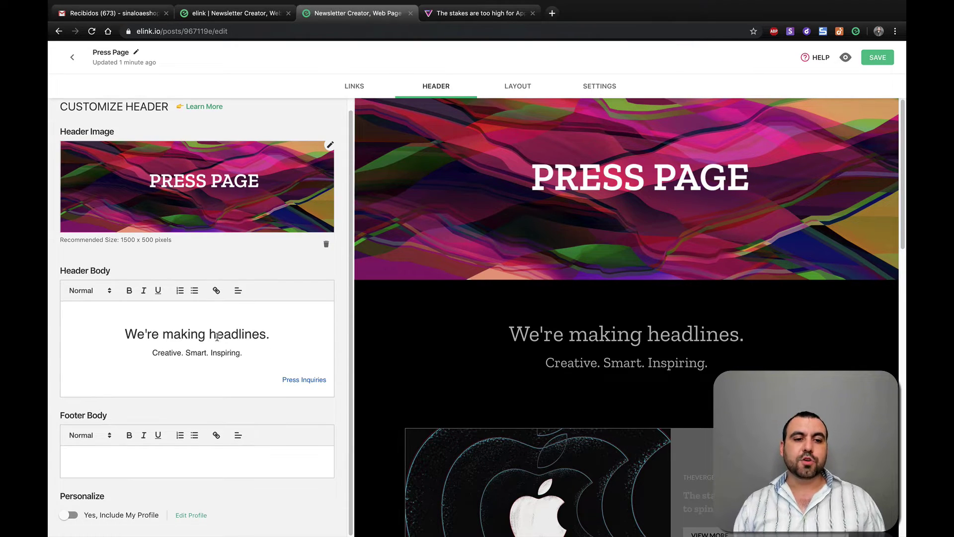
{"action": "left_click_drag", "start_coordinate": [141, 333], "coordinate": [263, 334]}
{"action": "left_click", "coordinate": [264, 334]}
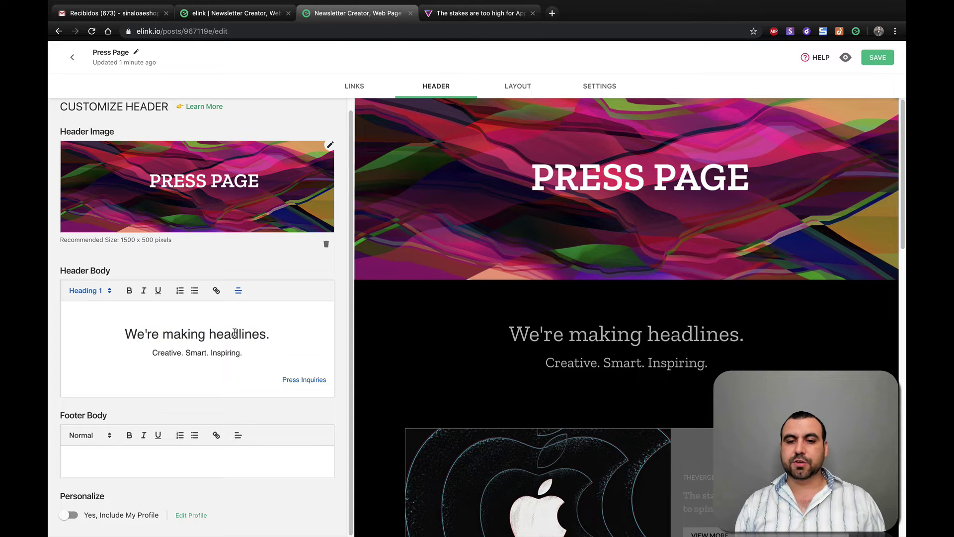
{"action": "left_click_drag", "start_coordinate": [528, 338], "coordinate": [694, 338]}
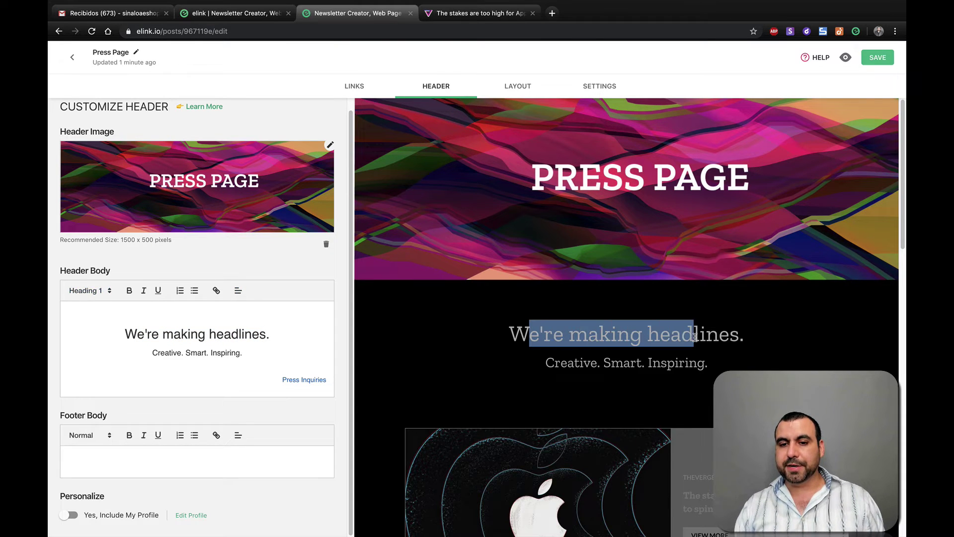
{"action": "left_click", "coordinate": [152, 350]}
Type 'esdgfsdgdfsgsdfgdfsg' into Footer Body and toggle Include My Profile on, then off
{"action": "left_click", "coordinate": [151, 464]}
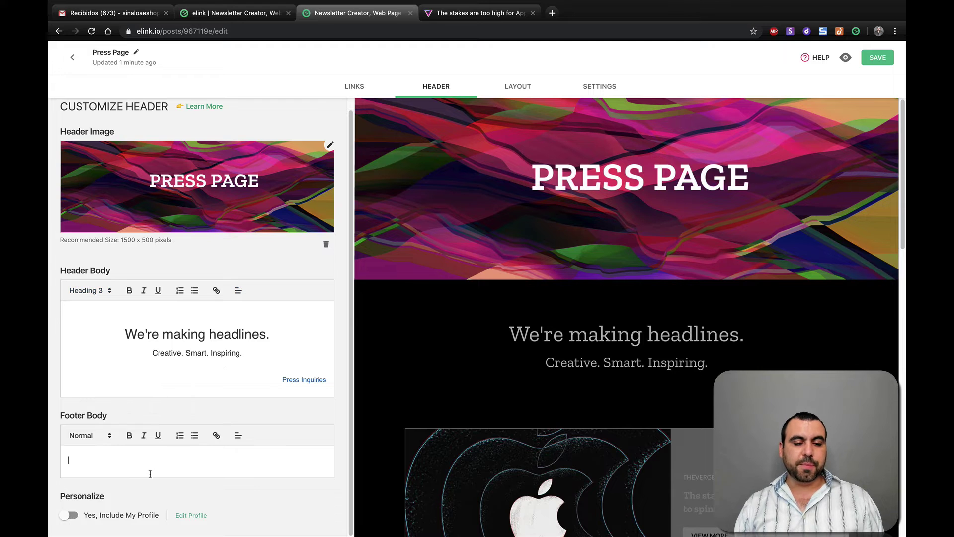
{"action": "type", "text": "esdgfsdgdfsgsdfgdfsg"}
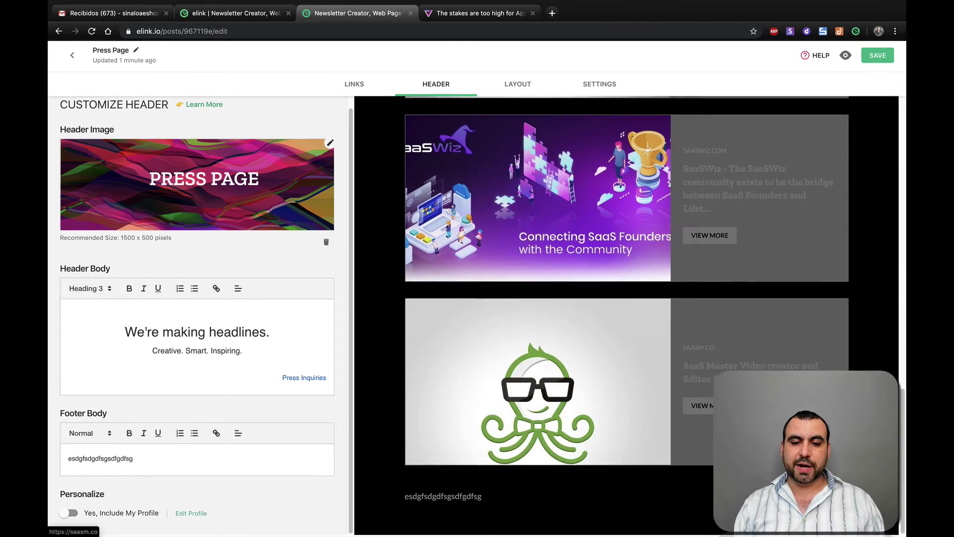
{"action": "left_click_drag", "start_coordinate": [407, 497], "coordinate": [506, 499]}
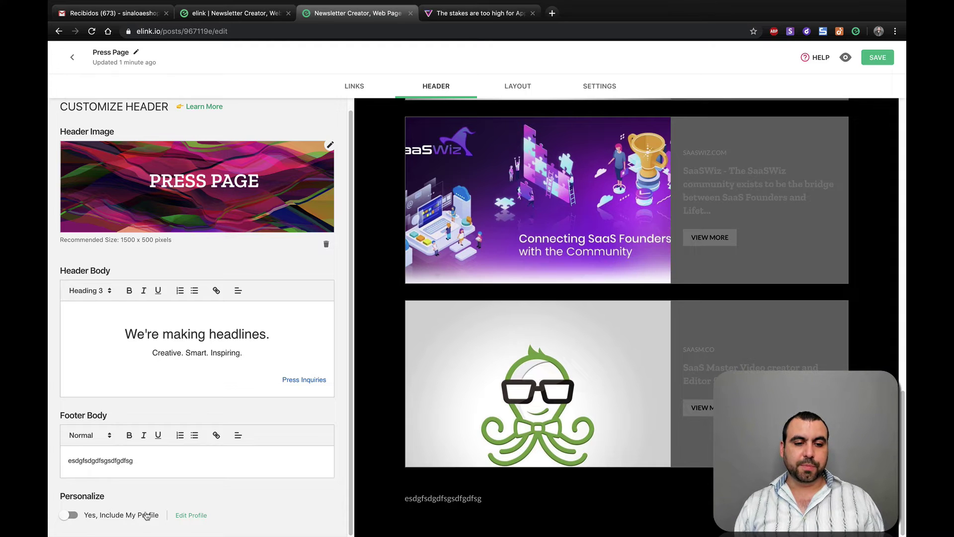
{"action": "left_click", "coordinate": [71, 515]}
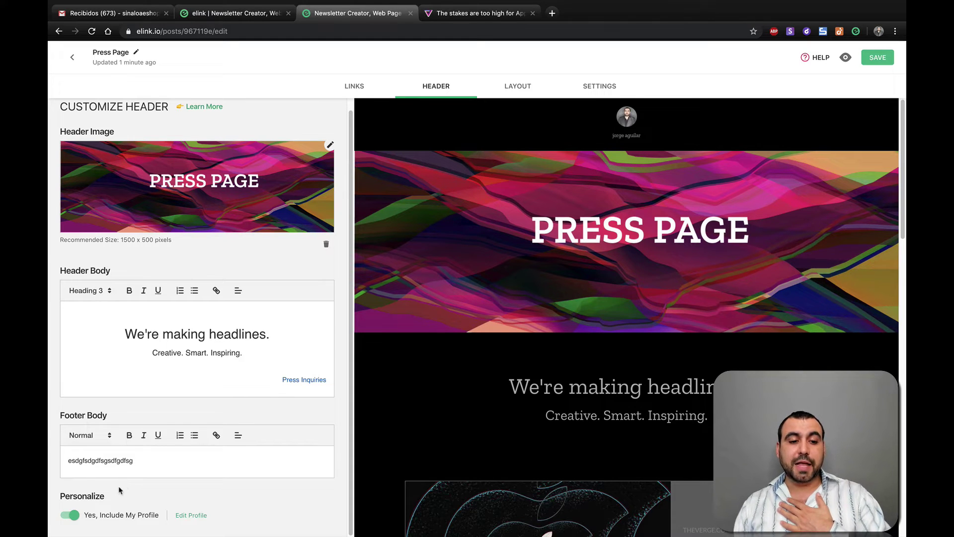
{"action": "left_click", "coordinate": [70, 515]}
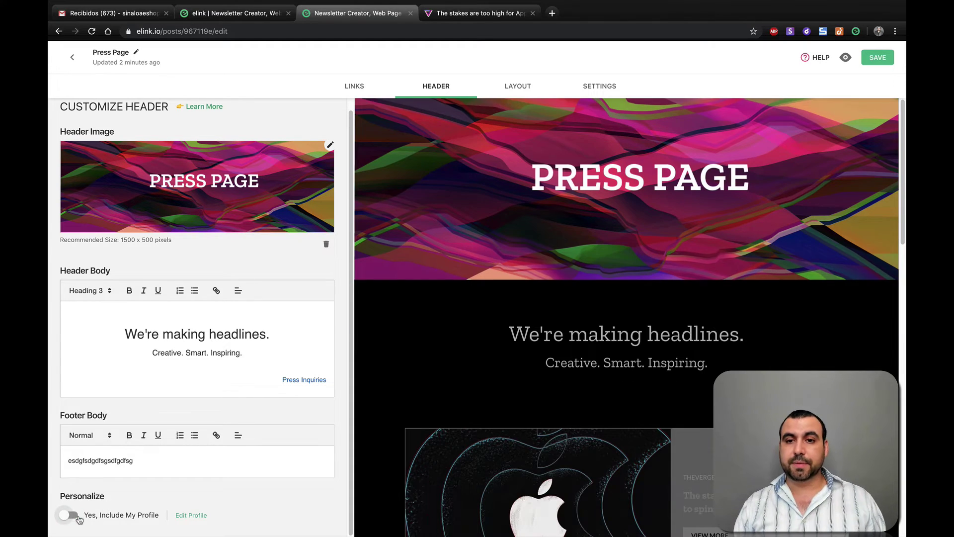
{"action": "scroll", "coordinate": [288, 204], "scroll_direction": "up", "scroll_amount": 1}
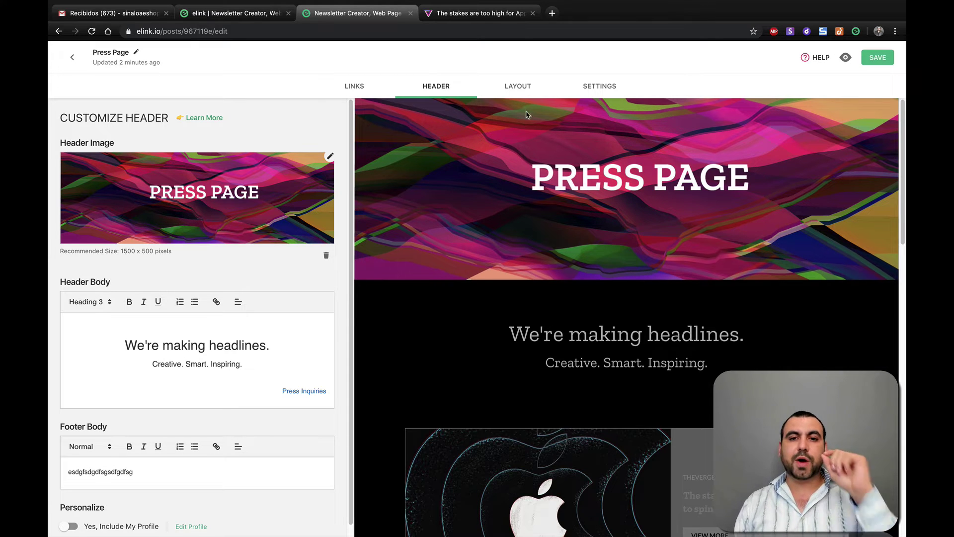
Apply the Kudeta layout after briefly trying Ganyo, showing links as two-column overlay cards
{"action": "left_click", "coordinate": [517, 89]}
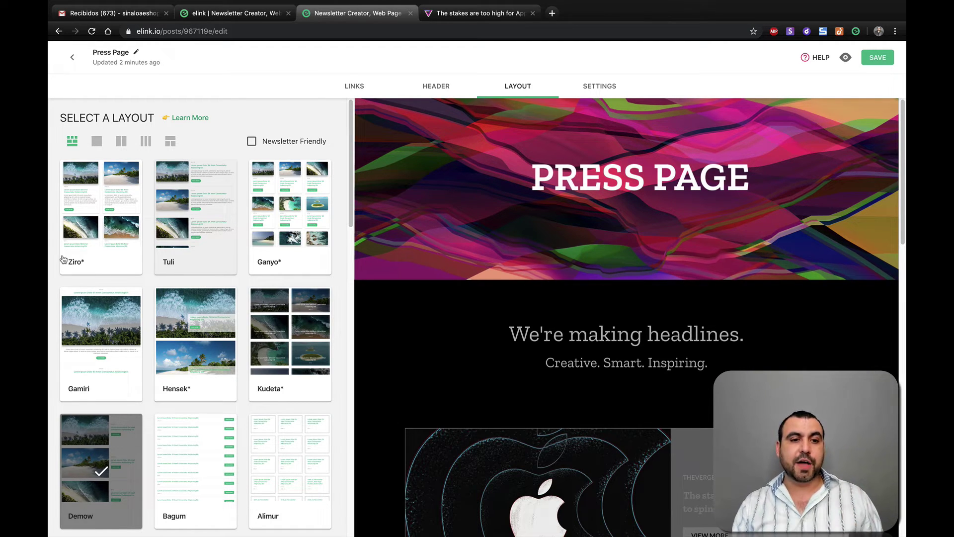
{"action": "scroll", "coordinate": [447, 340], "scroll_direction": "down", "scroll_amount": 6}
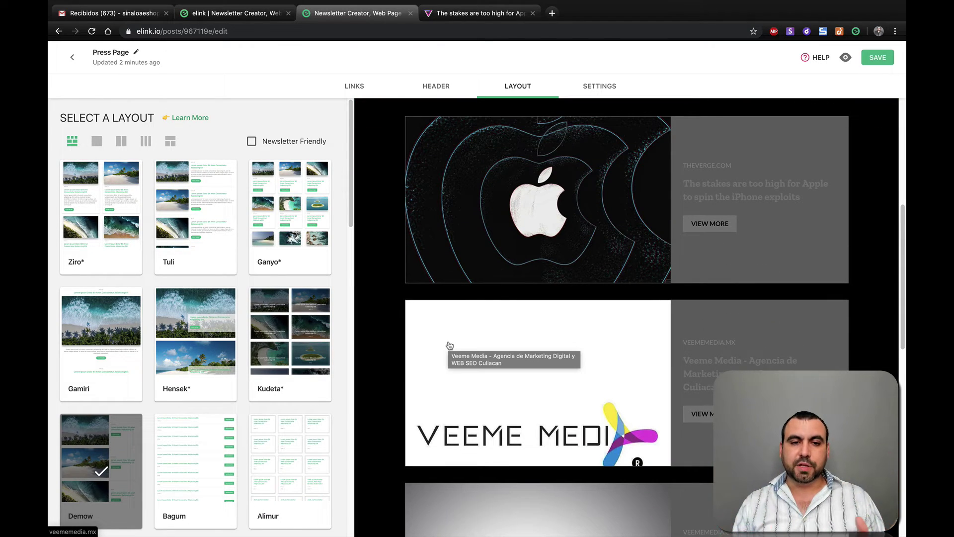
{"action": "left_click", "coordinate": [310, 210]}
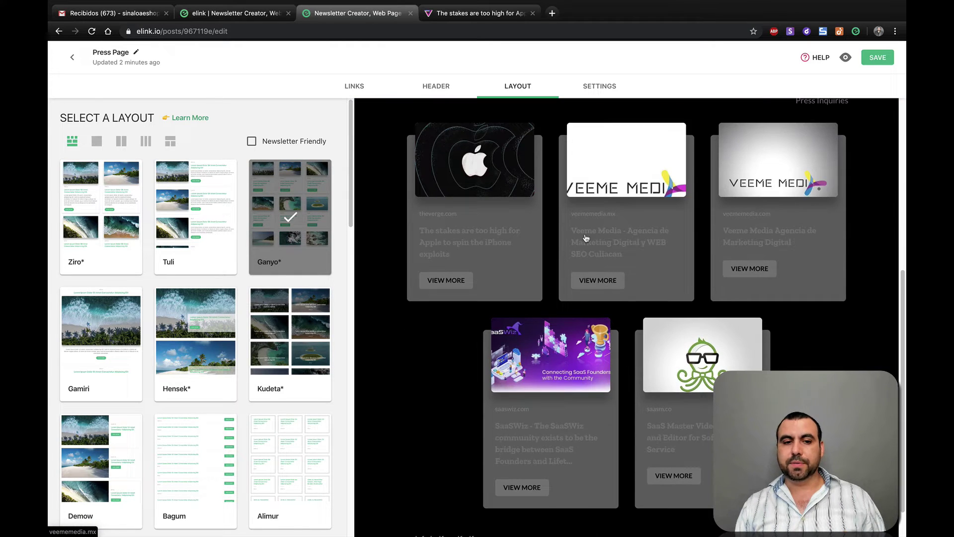
{"action": "left_click", "coordinate": [291, 343]}
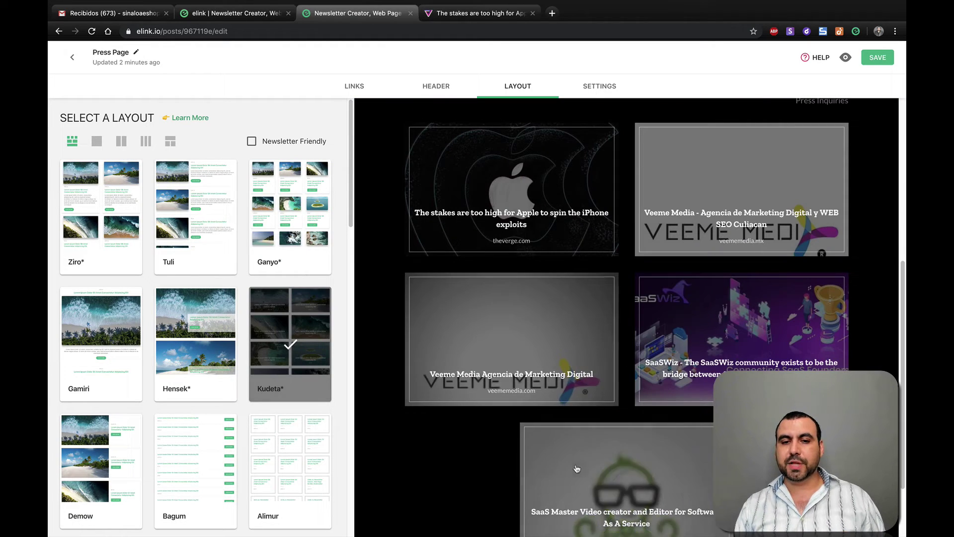
{"action": "scroll", "coordinate": [576, 468], "scroll_direction": "up", "scroll_amount": 5}
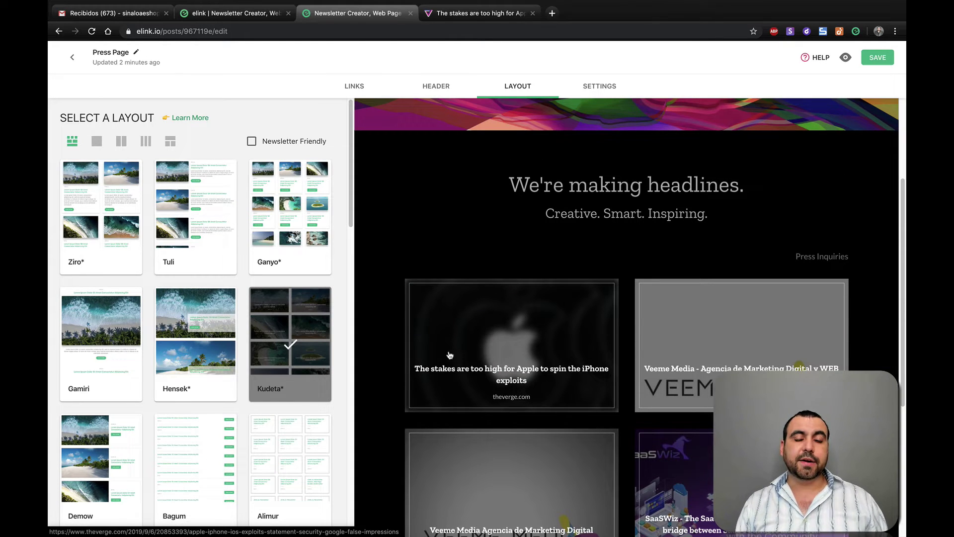
{"action": "left_click", "coordinate": [358, 88]}
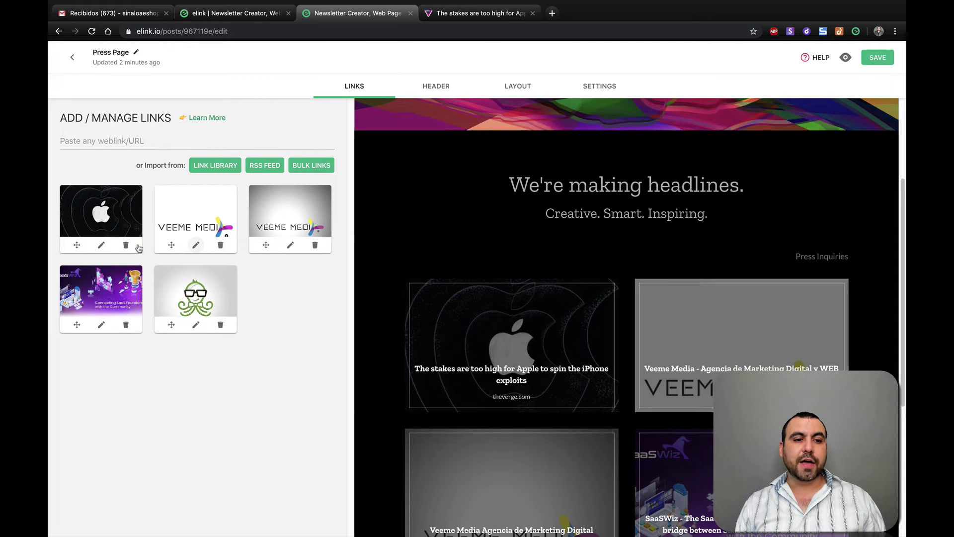
{"action": "left_click", "coordinate": [102, 246]}
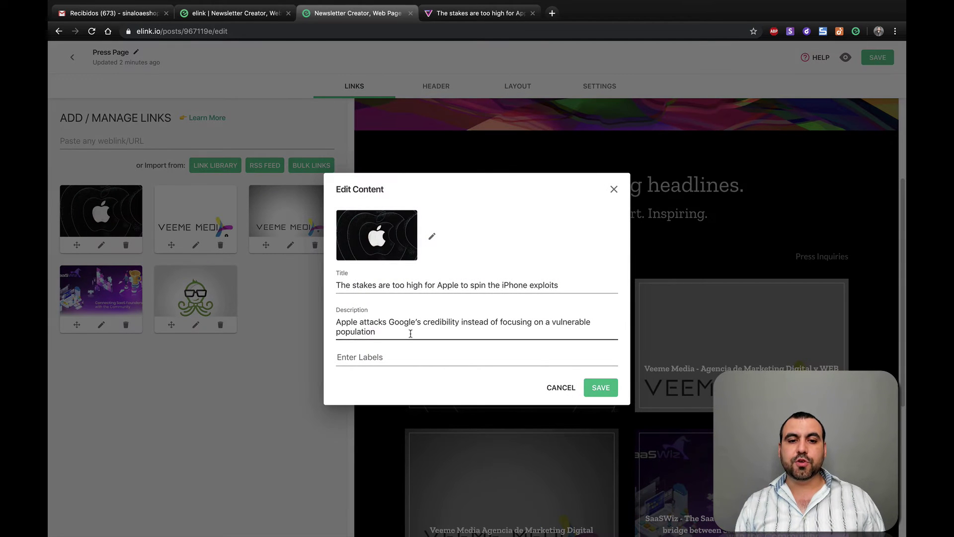
{"action": "left_click_drag", "start_coordinate": [407, 334], "coordinate": [330, 311]}
{"action": "triple_click", "coordinate": [397, 286]}
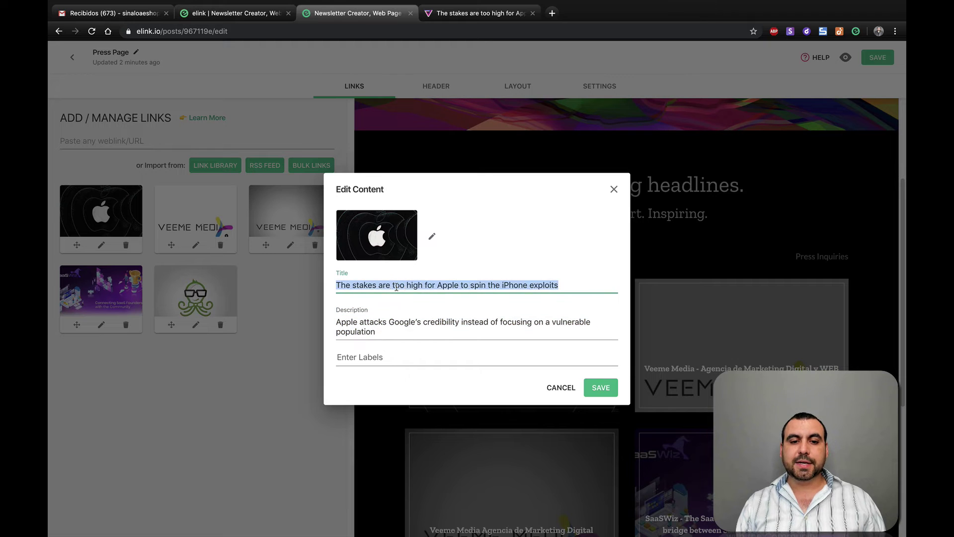
{"action": "left_click", "coordinate": [396, 355]}
{"action": "left_click", "coordinate": [561, 387]}
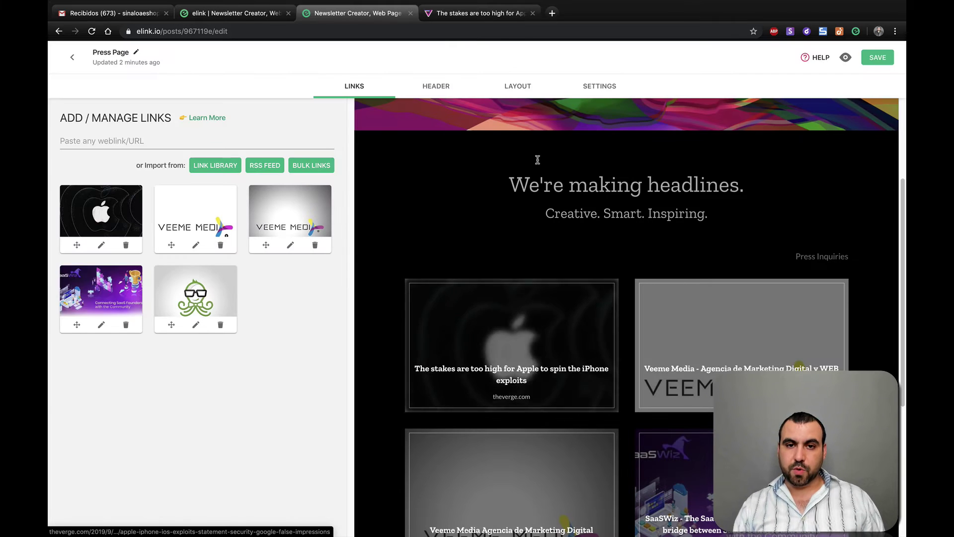
{"action": "left_click", "coordinate": [526, 92]}
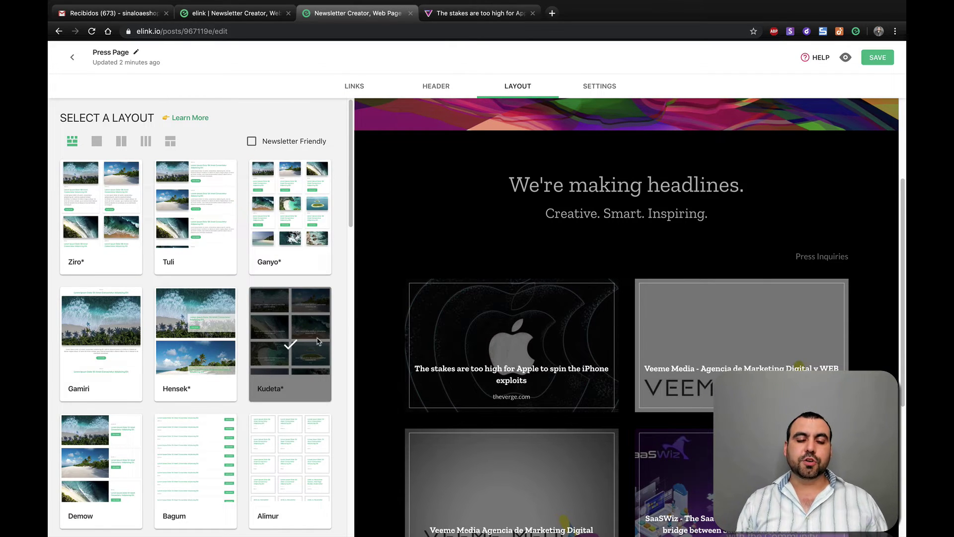
Try the Kawya tile-grid layout on the Press Page
{"action": "scroll", "coordinate": [318, 341], "scroll_direction": "down", "scroll_amount": 9}
{"action": "left_click", "coordinate": [291, 281]}
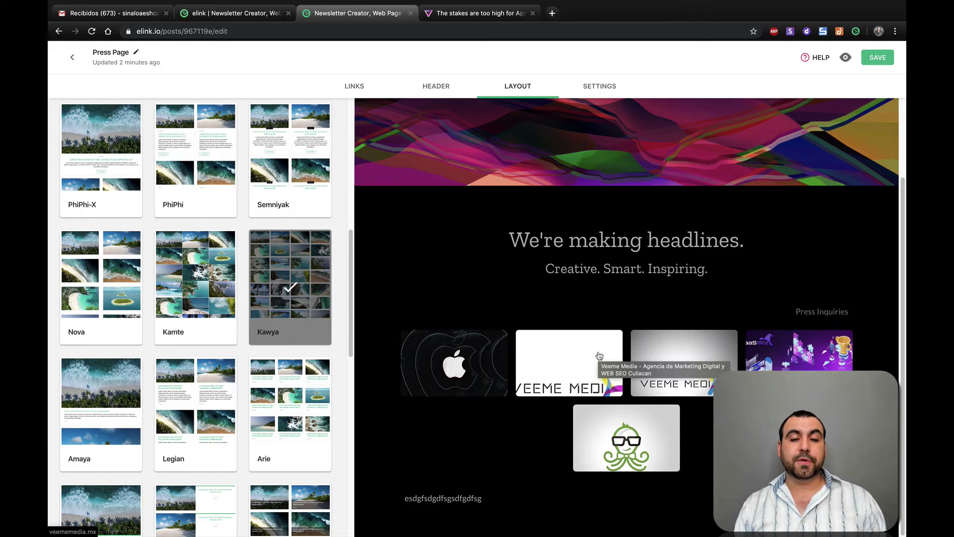
{"action": "scroll", "coordinate": [271, 383], "scroll_direction": "down", "scroll_amount": 8}
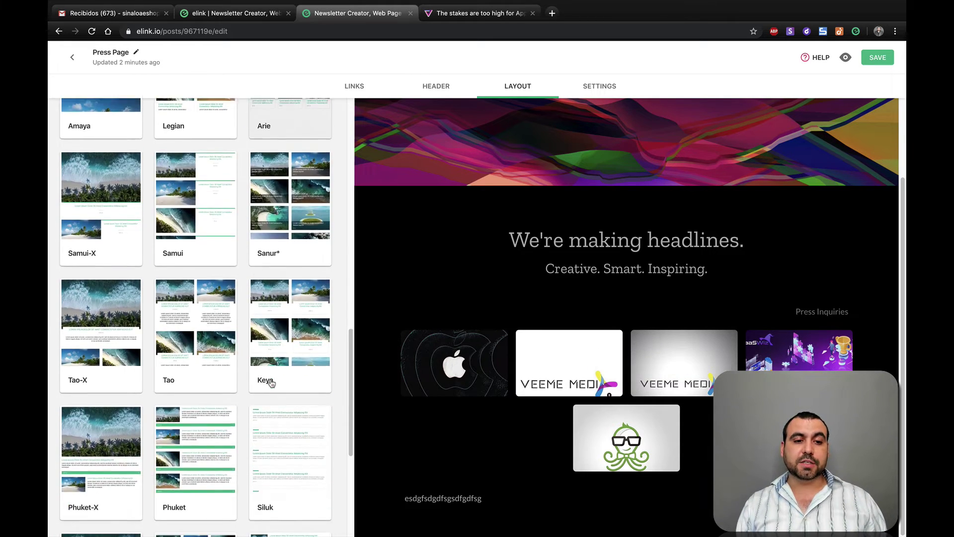
{"action": "scroll", "coordinate": [272, 383], "scroll_direction": "up", "scroll_amount": 10}
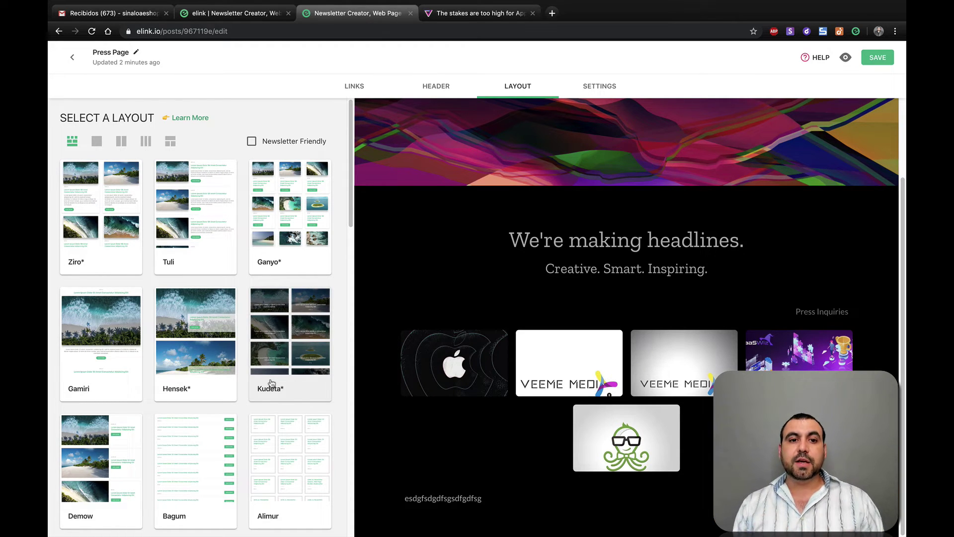
Filter to Newsletter Friendly layouts and apply the Semniyak layout
{"action": "left_click", "coordinate": [254, 142]}
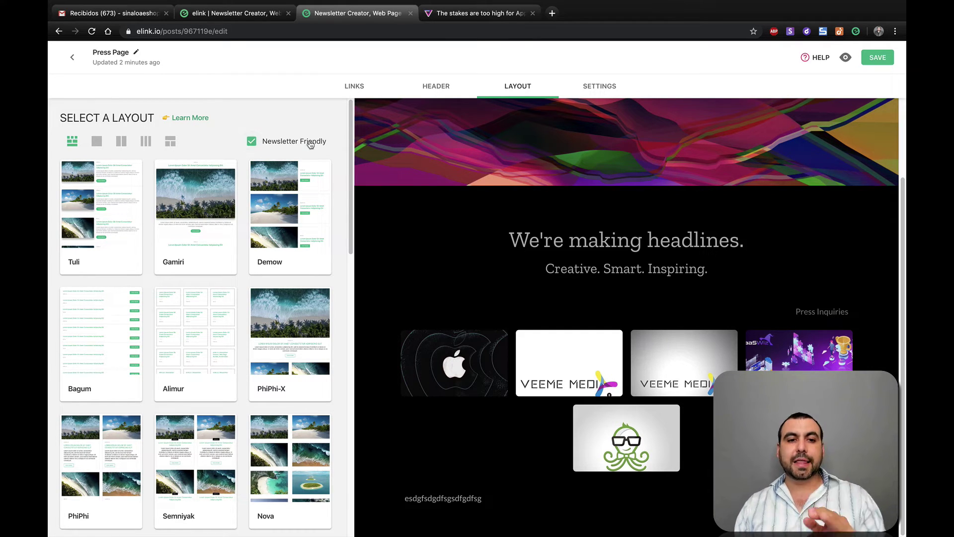
{"action": "scroll", "coordinate": [278, 258], "scroll_direction": "down", "scroll_amount": 5}
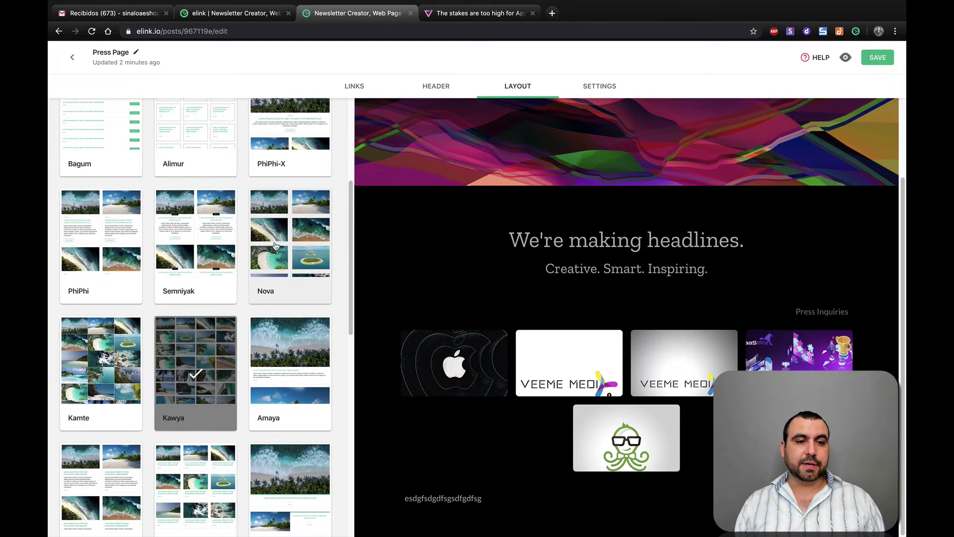
{"action": "left_click", "coordinate": [223, 247]}
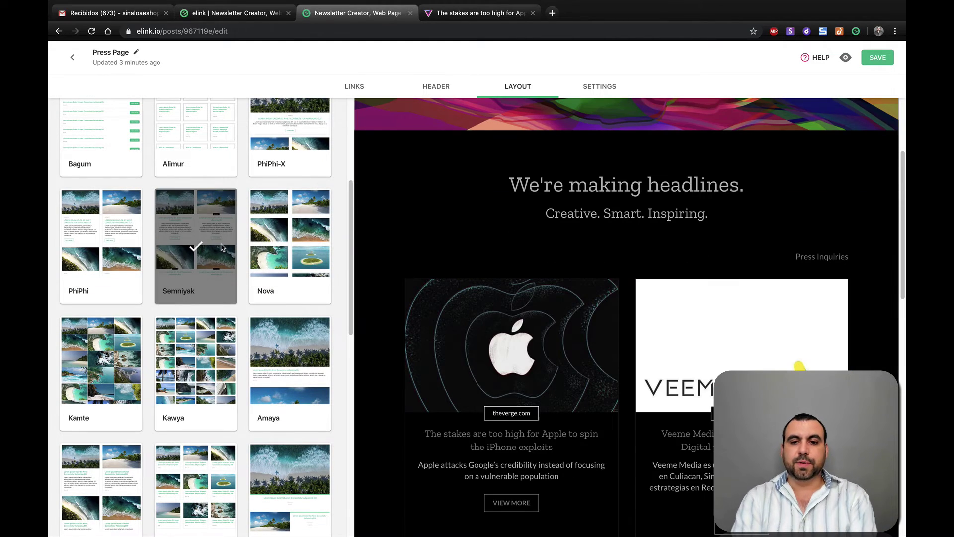
{"action": "scroll", "coordinate": [733, 259], "scroll_direction": "down", "scroll_amount": 5}
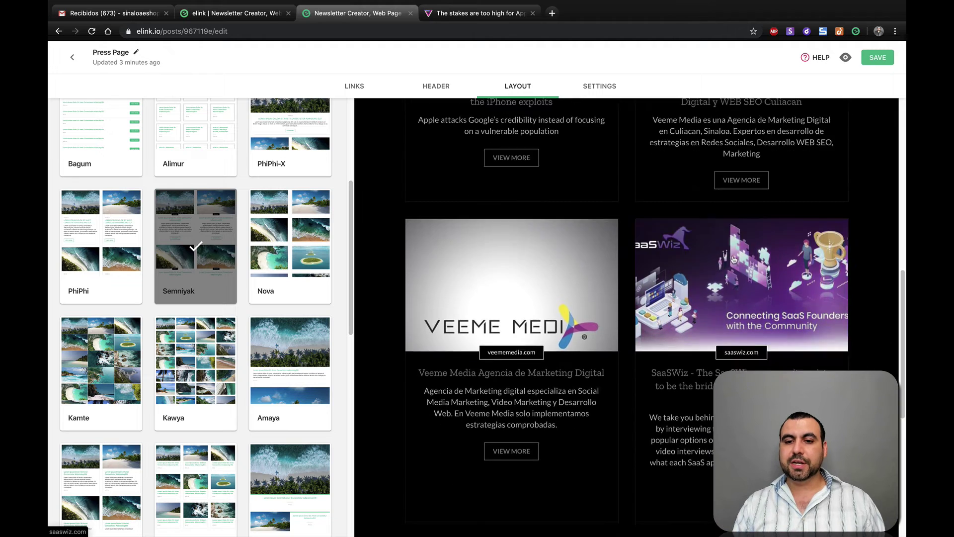
{"action": "scroll", "coordinate": [733, 259], "scroll_direction": "up", "scroll_amount": 7}
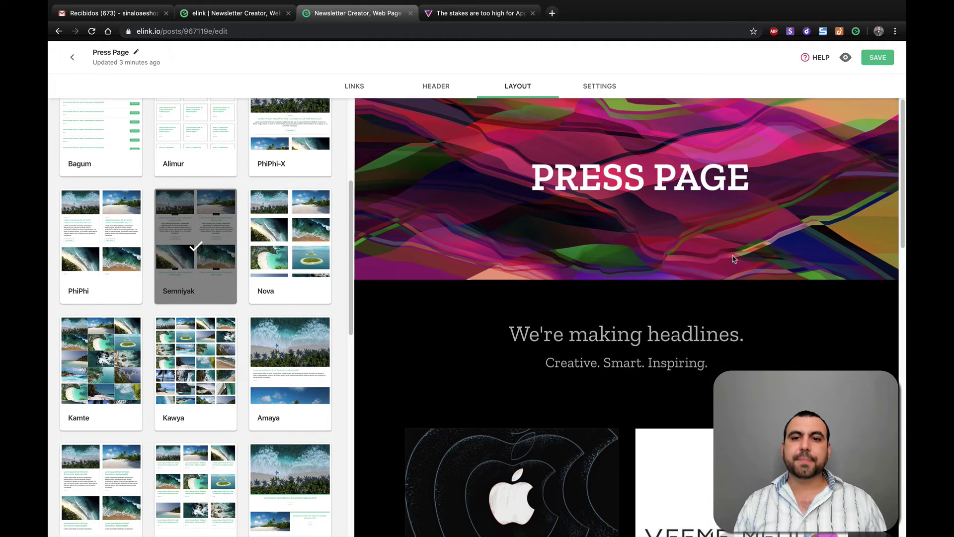
In Settings, set the page's Theme Color to custom blue
{"action": "left_click", "coordinate": [606, 89]}
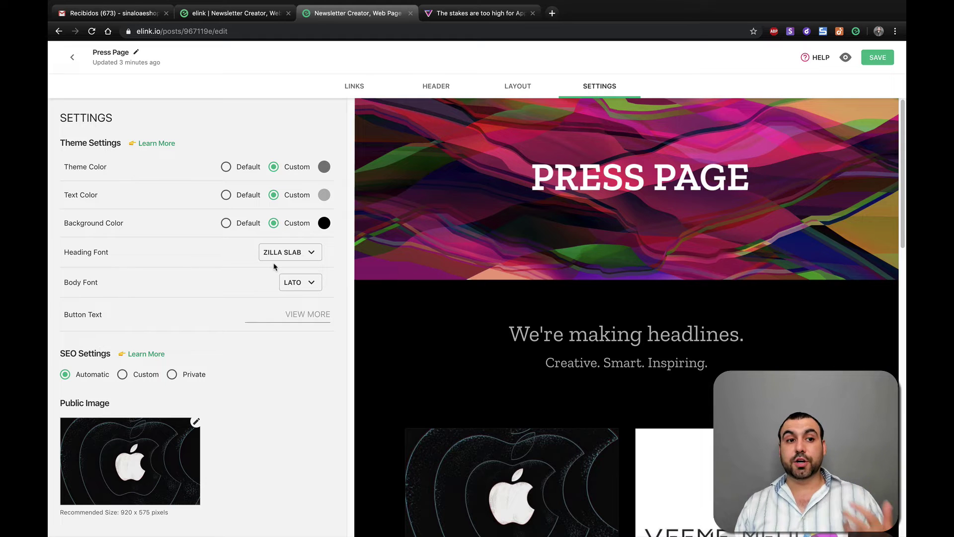
{"action": "left_click", "coordinate": [226, 166]}
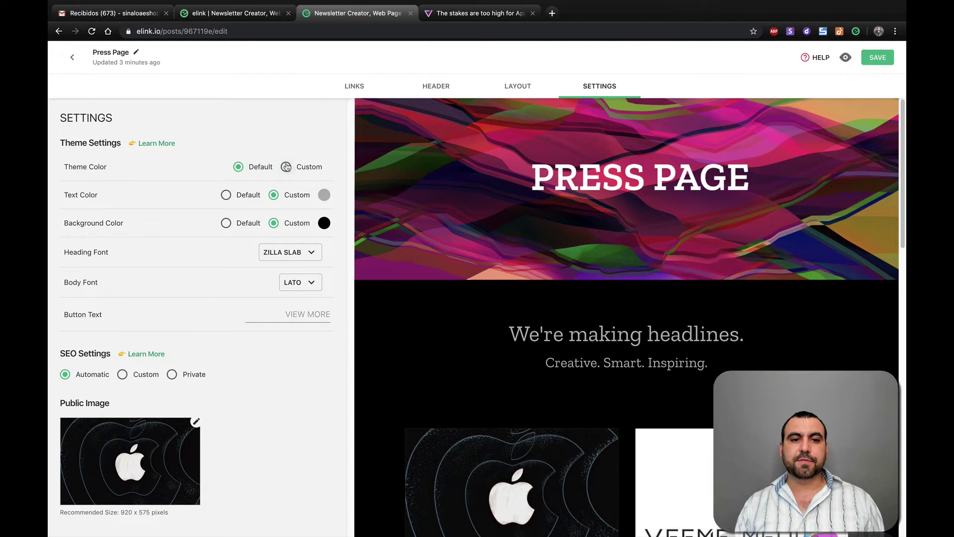
{"action": "left_click", "coordinate": [287, 167]}
{"action": "left_click", "coordinate": [324, 166]}
{"action": "left_click", "coordinate": [320, 142]}
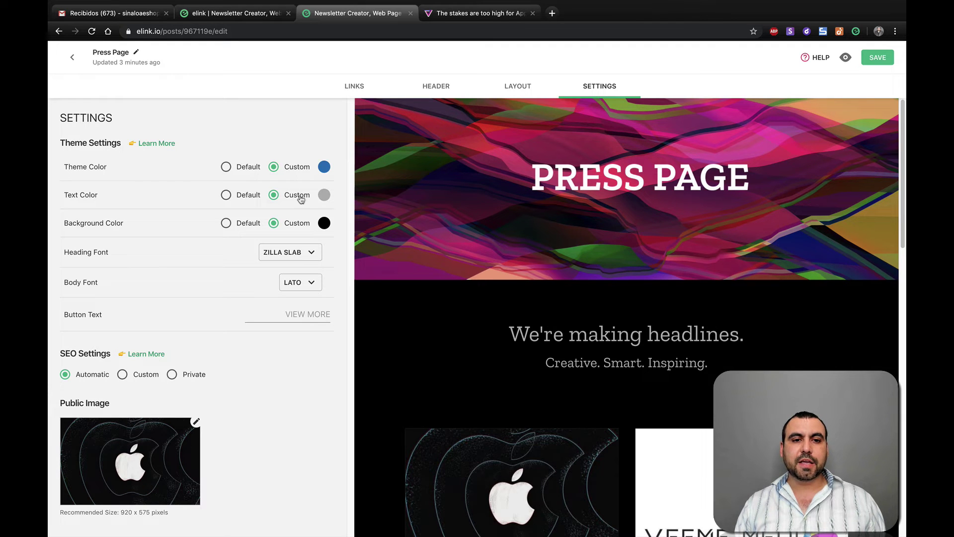
Set the page's Text Color to white
{"action": "left_click", "coordinate": [322, 198]}
{"action": "mouse_move", "coordinate": [311, 211]}
{"action": "left_mouse_down"}
{"action": "mouse_move", "coordinate": [329, 179]}
{"action": "mouse_move", "coordinate": [228, 179]}
{"action": "left_mouse_up"}
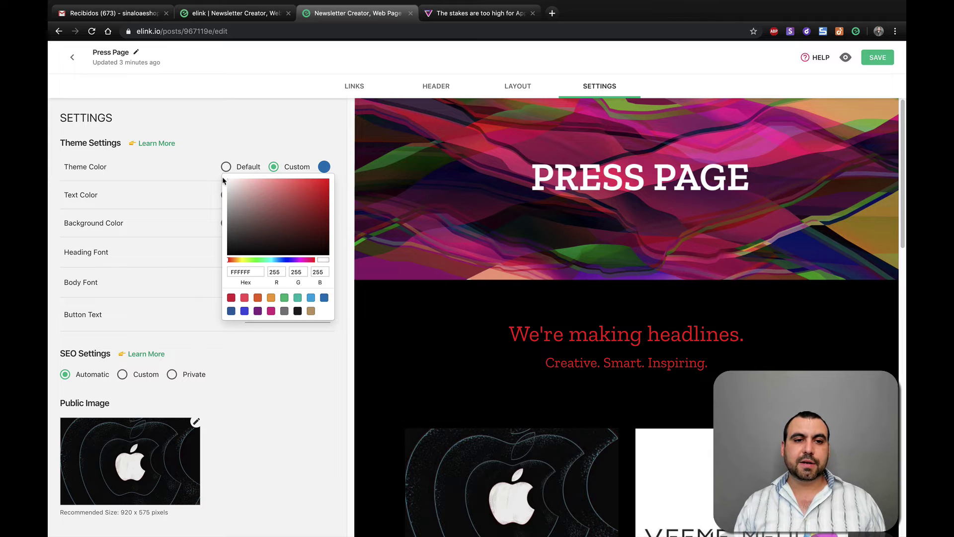
{"action": "left_click", "coordinate": [314, 358]}
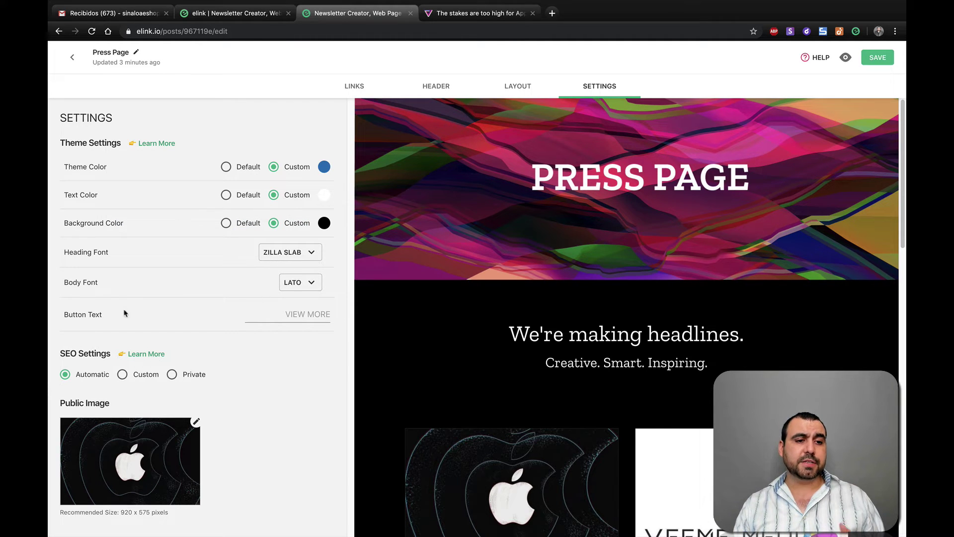
{"action": "scroll", "coordinate": [386, 367], "scroll_direction": "down", "scroll_amount": 6}
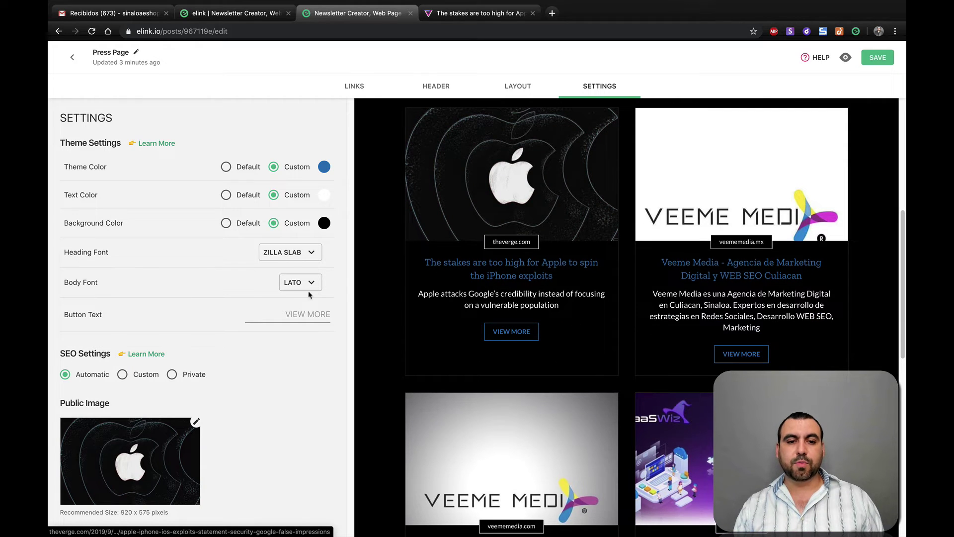
Change the Button Text from VIEW MORE to 'CLICK HERE NOW!', correcting a typo along the way
{"action": "left_click", "coordinate": [301, 314]}
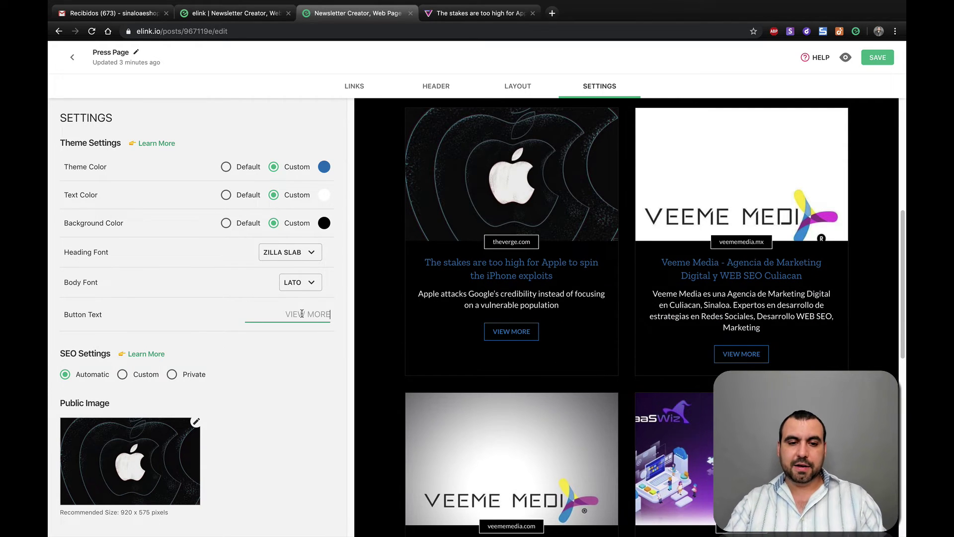
{"action": "type", "text": "CLINK HERE"}
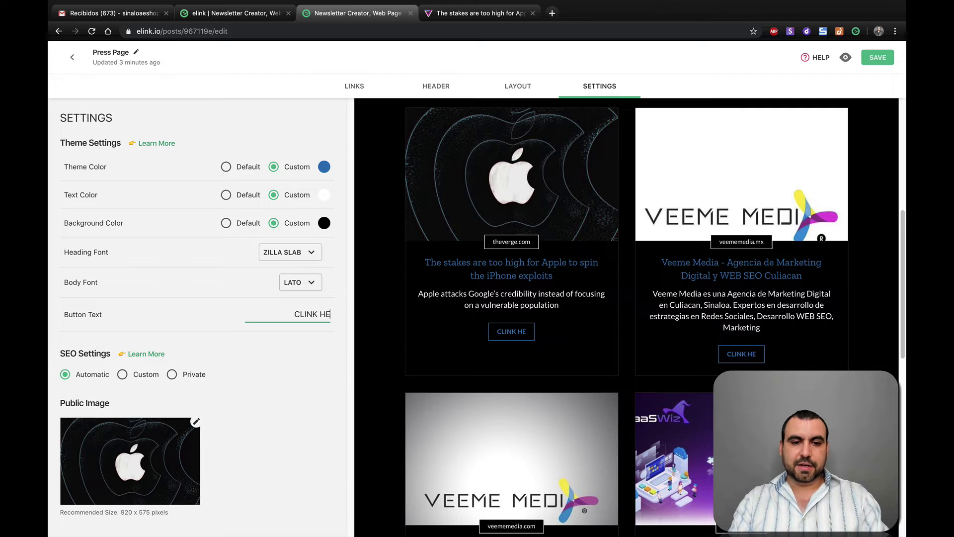
{"action": "key", "text": "BackSpace"}
{"action": "key", "text": "BackSpace"}
{"action": "key", "text": "BackSpace"}
{"action": "key", "text": "BackSpace"}
{"action": "key", "text": "BackSpace"}
{"action": "key", "text": "BackSpace"}
{"action": "key", "text": "BackSpace"}
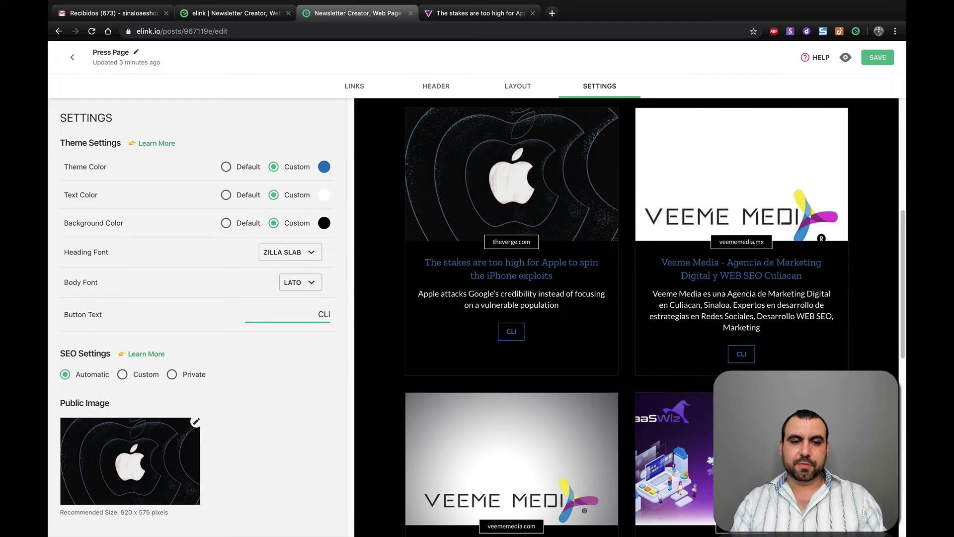
{"action": "type", "text": "CK HERE NOW!"}
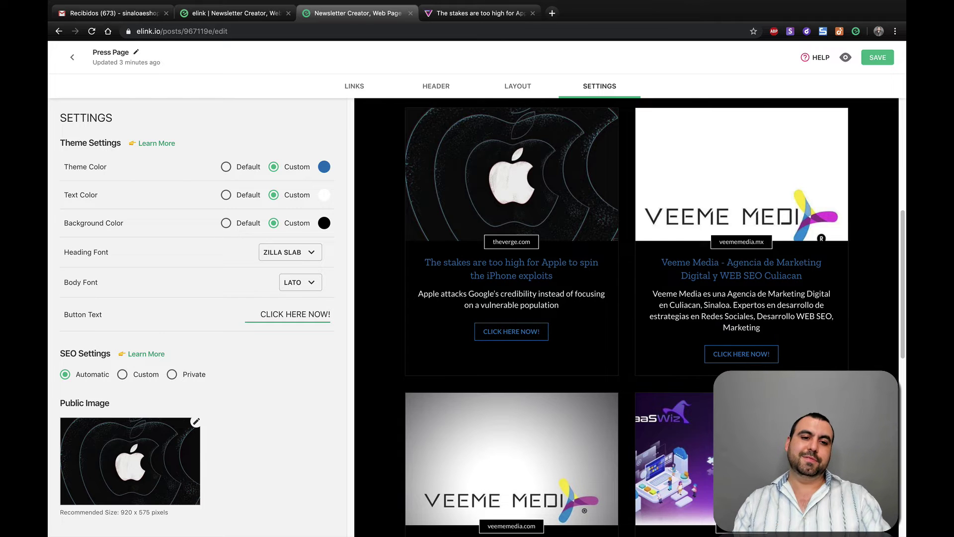
{"action": "left_click", "coordinate": [315, 377]}
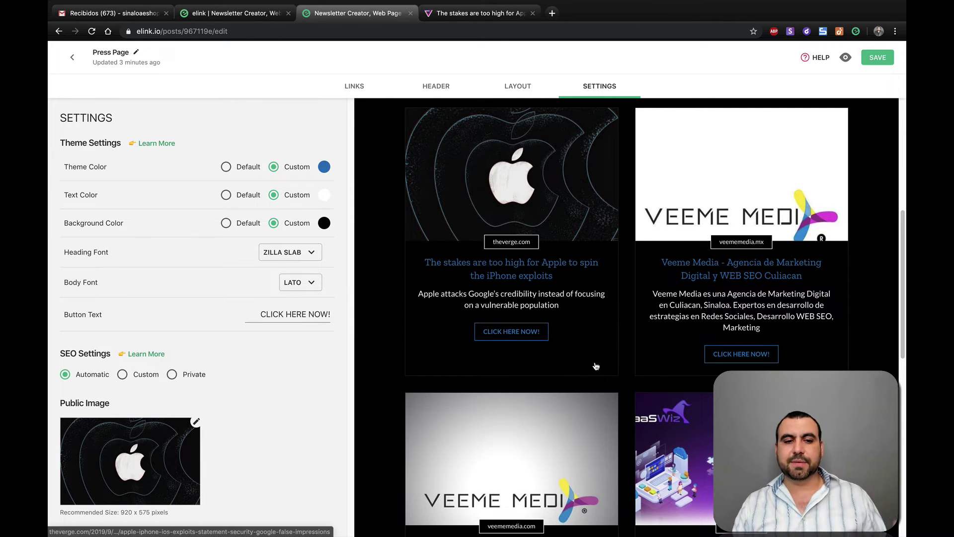
{"action": "scroll", "coordinate": [245, 332], "scroll_direction": "down", "scroll_amount": 1}
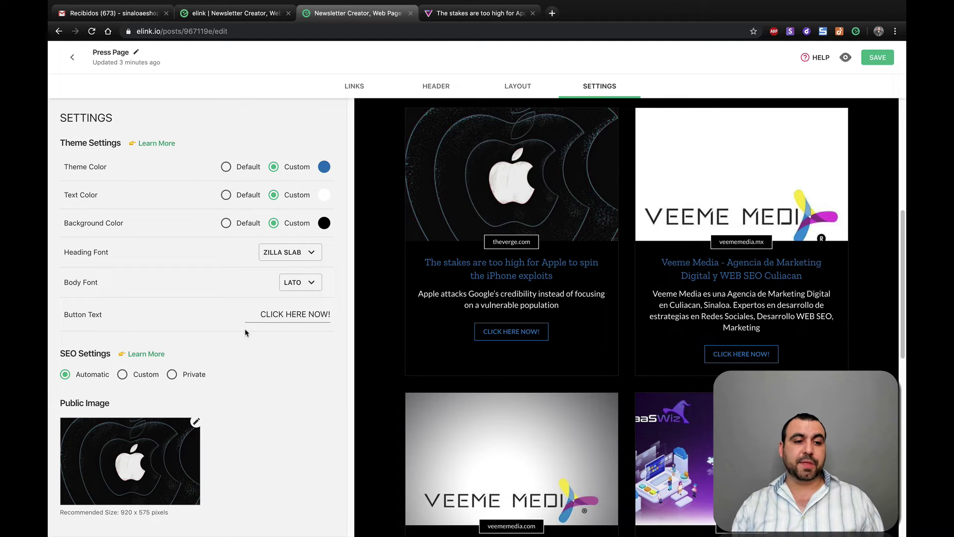
Set SEO back to Automatic after trying Custom and Private, then save the page
{"action": "left_click", "coordinate": [123, 374]}
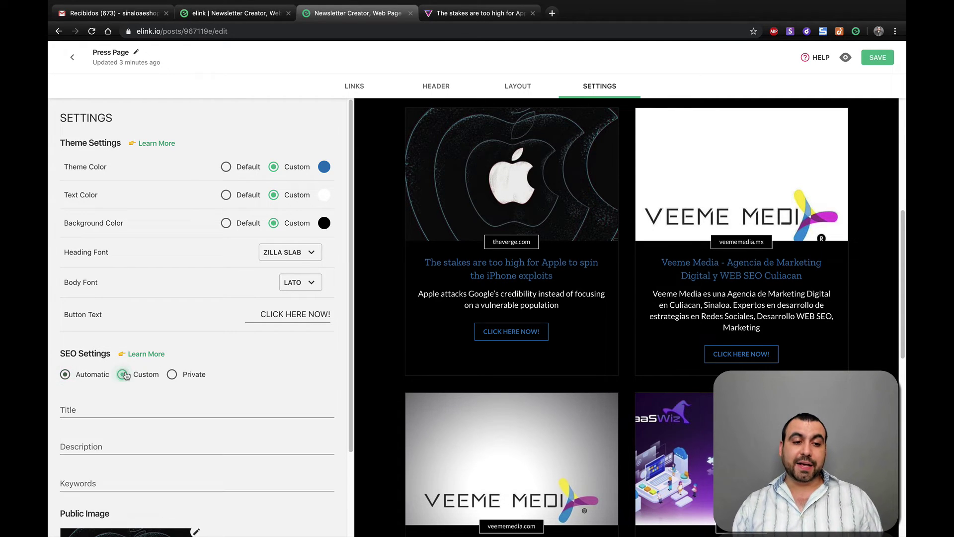
{"action": "scroll", "coordinate": [204, 387], "scroll_direction": "down", "scroll_amount": 3}
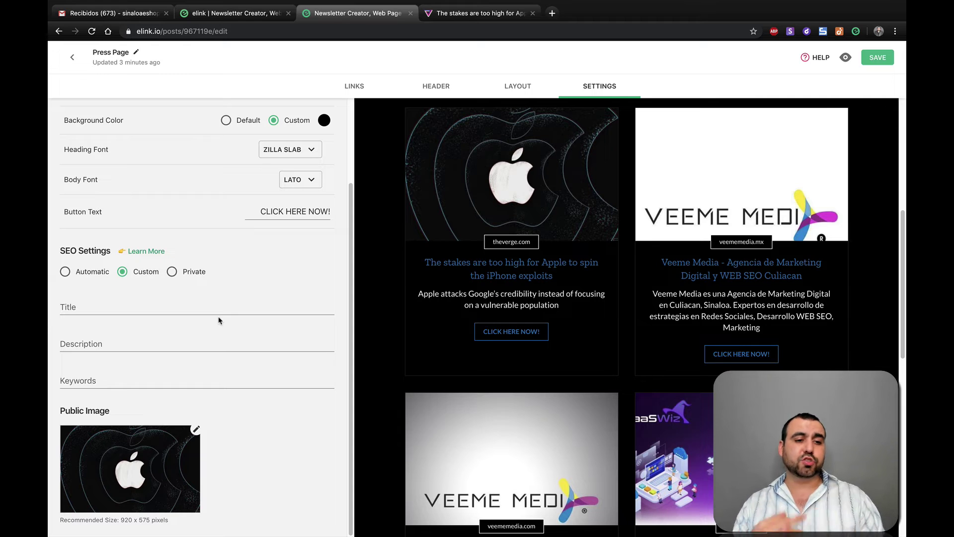
{"action": "left_click", "coordinate": [172, 271]}
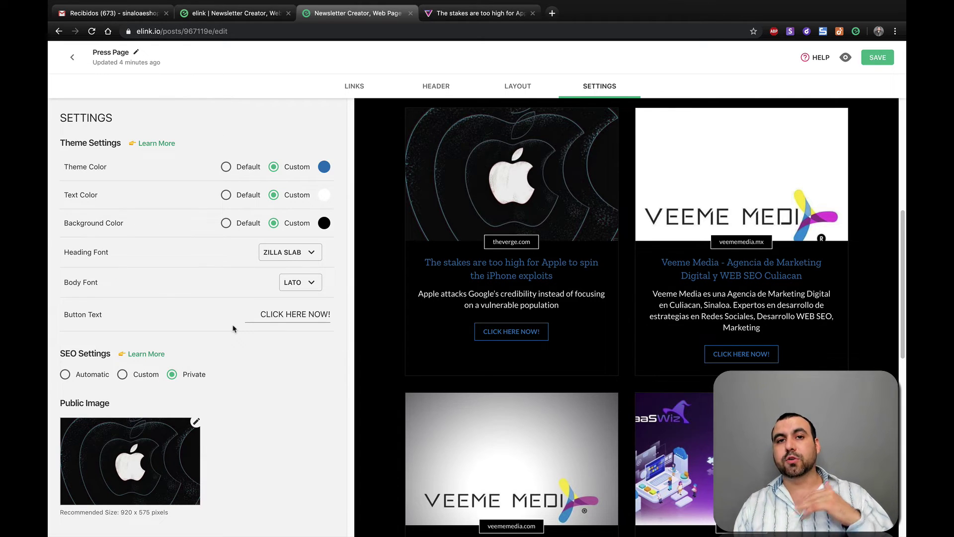
{"action": "left_click", "coordinate": [65, 375]}
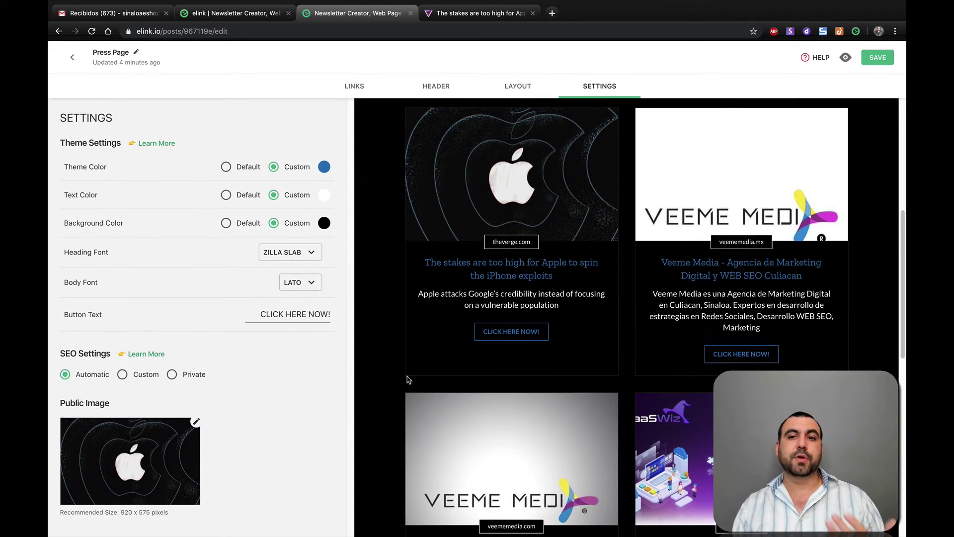
{"action": "left_click", "coordinate": [874, 55]}
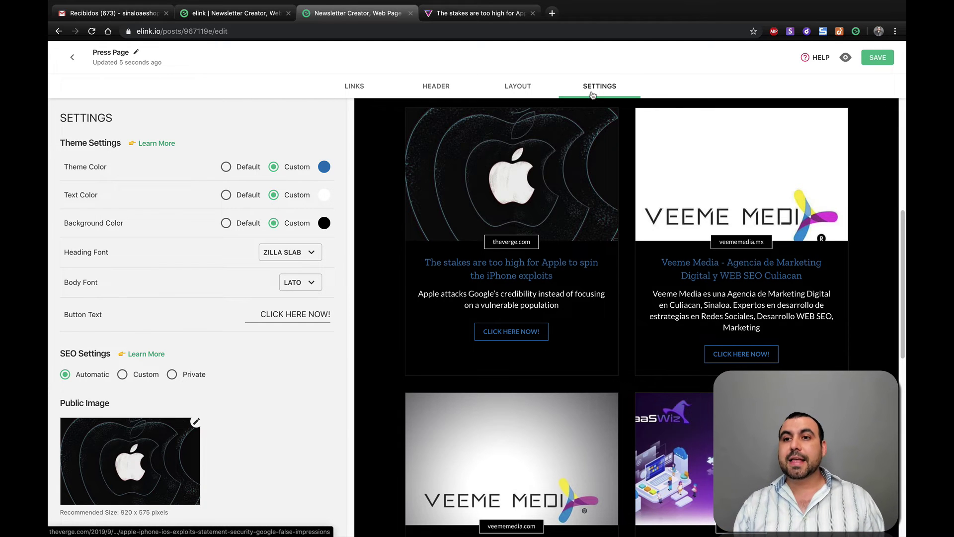
{"action": "left_click", "coordinate": [846, 58]}
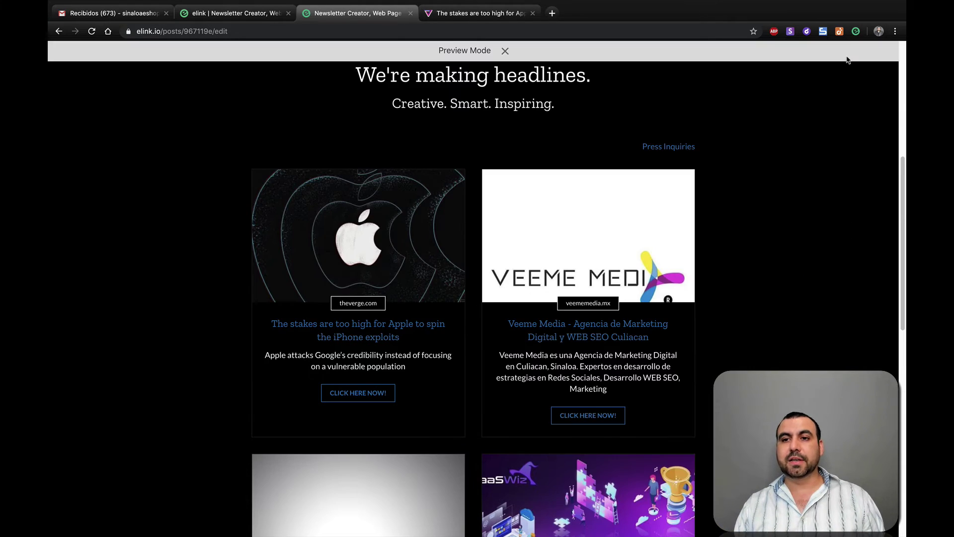
{"action": "scroll", "coordinate": [513, 297], "scroll_direction": "down", "scroll_amount": 10}
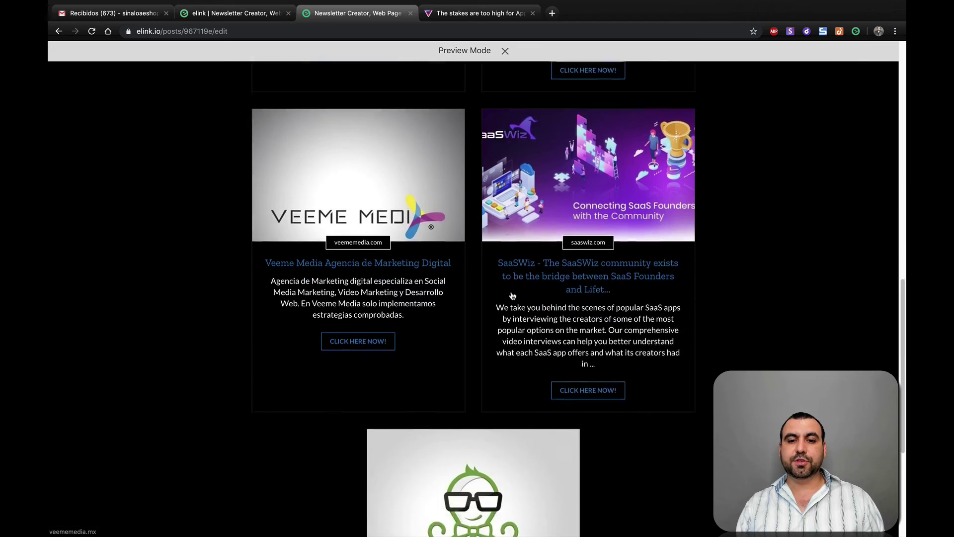
{"action": "scroll", "coordinate": [513, 296], "scroll_direction": "up", "scroll_amount": 15}
{"action": "scroll", "coordinate": [513, 296], "scroll_direction": "down", "scroll_amount": 15}
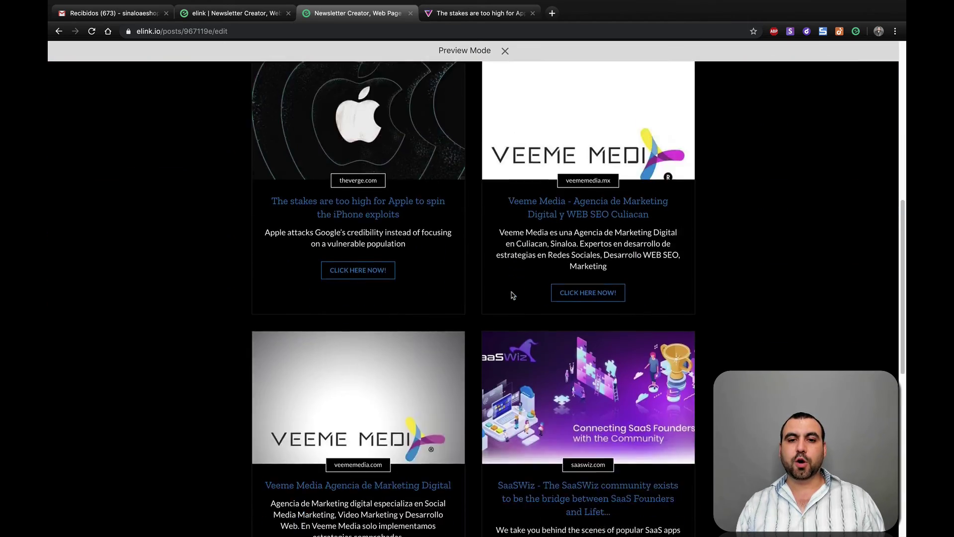
{"action": "scroll", "coordinate": [513, 297], "scroll_direction": "up", "scroll_amount": 15}
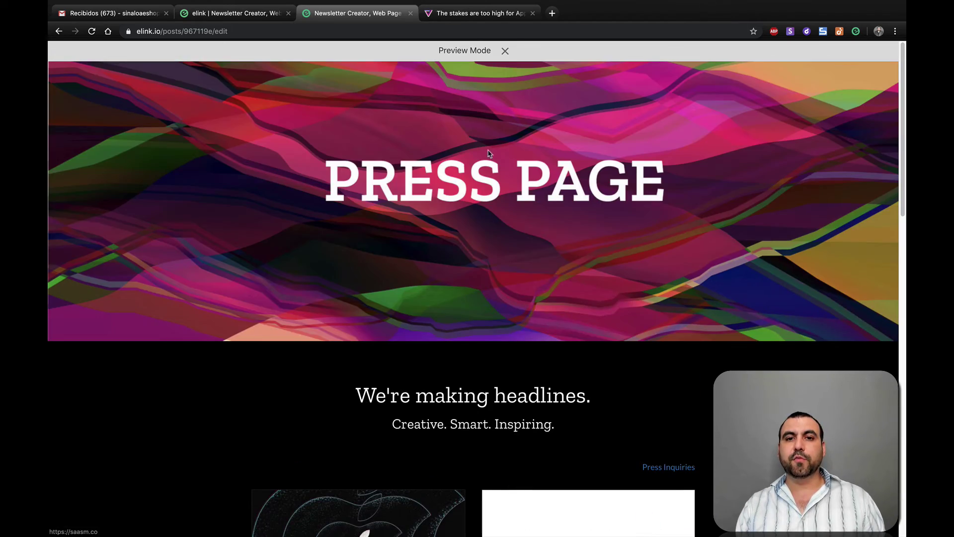
{"action": "left_click", "coordinate": [505, 52]}
Back on the Posts list, open the Press Page sharing options and select its short URL
{"action": "left_click", "coordinate": [73, 58]}
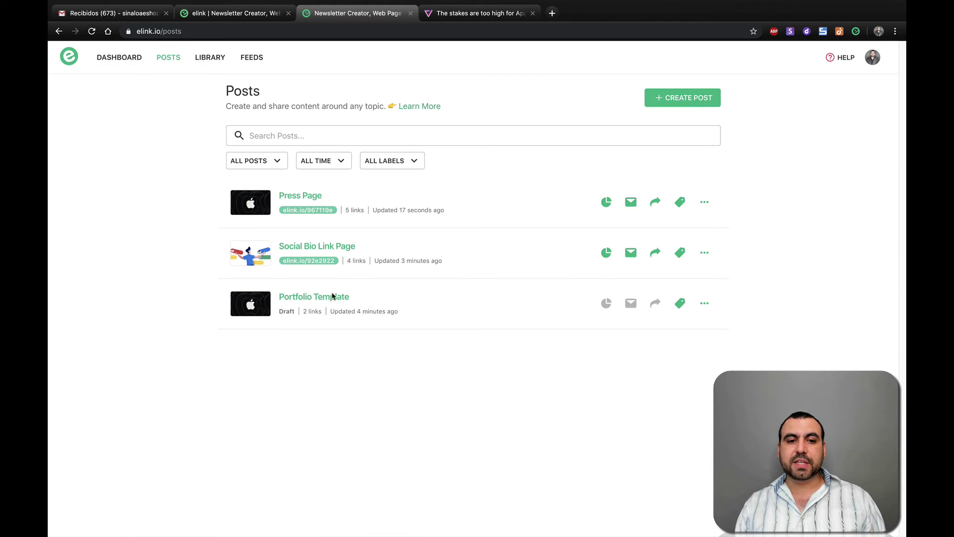
{"action": "left_click", "coordinate": [704, 201]}
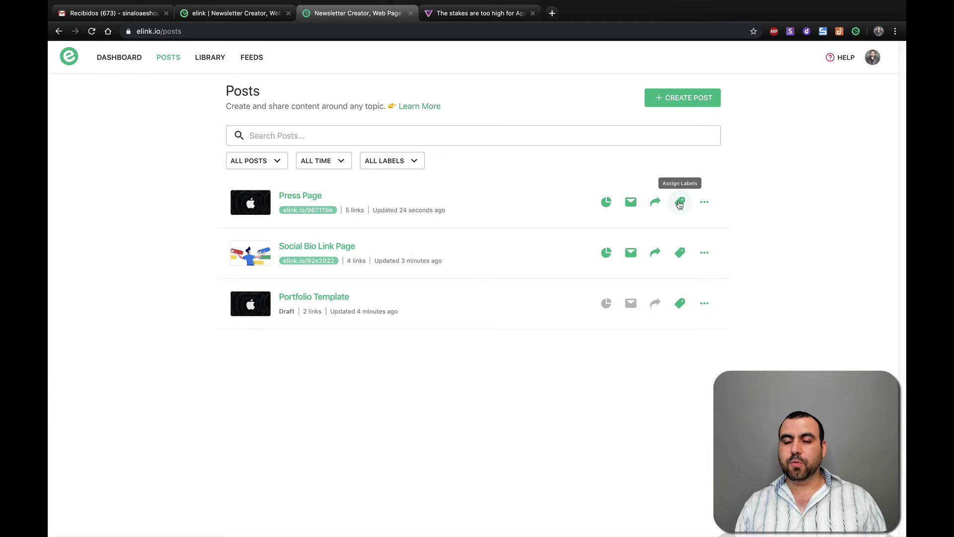
{"action": "left_click", "coordinate": [654, 205]}
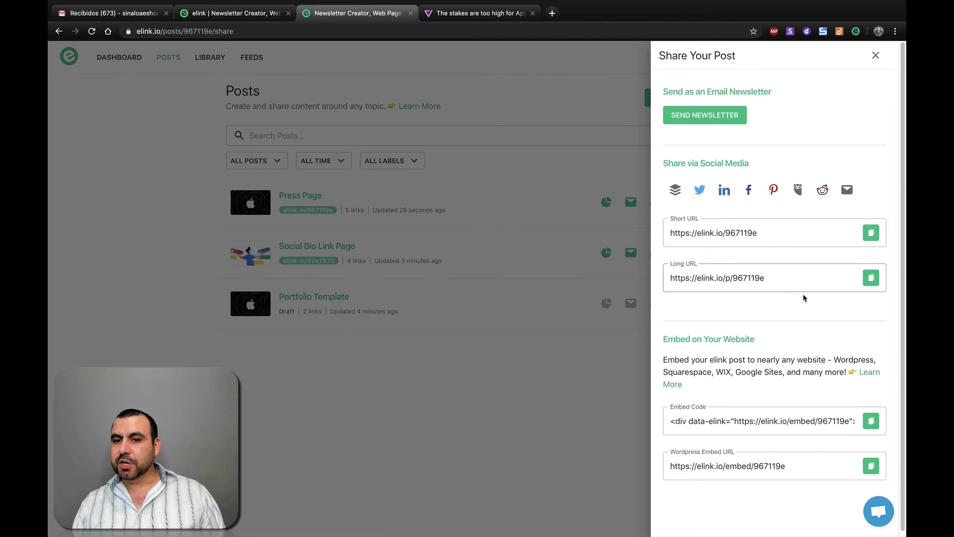
{"action": "triple_click", "coordinate": [736, 233]}
{"action": "key", "text": "ctrl+c"}
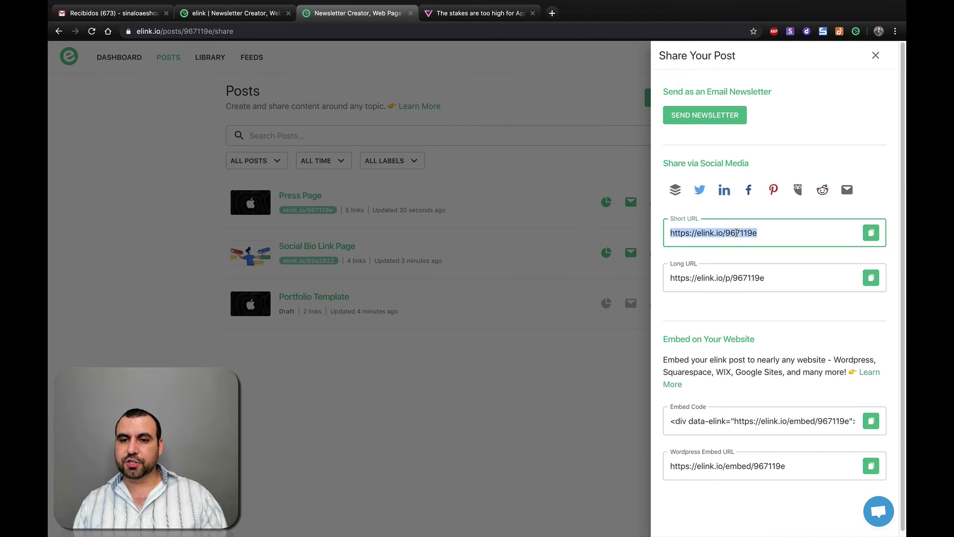
{"action": "left_click", "coordinate": [552, 13]}
{"action": "key", "text": "ctrl+v"}
{"action": "key", "text": "Return"}
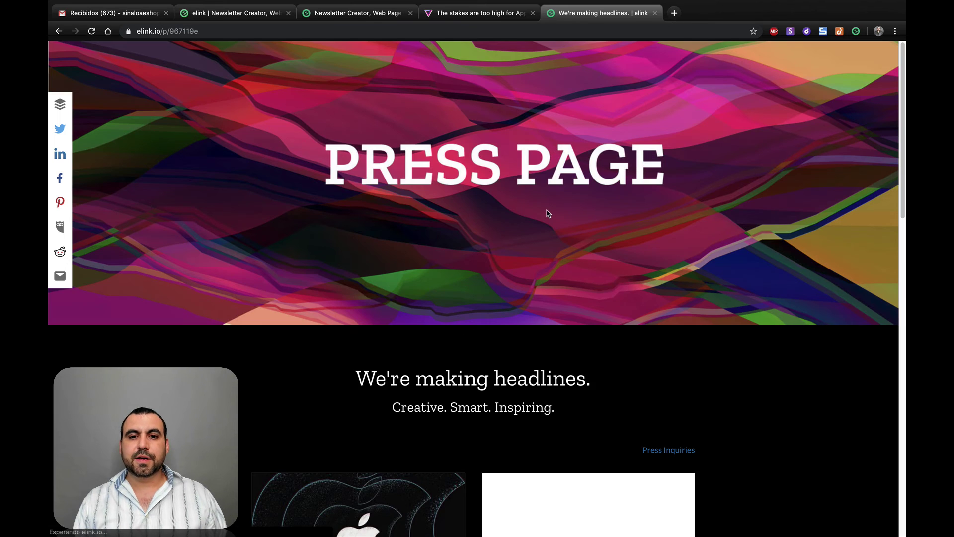
{"action": "scroll", "coordinate": [547, 211], "scroll_direction": "down", "scroll_amount": 10}
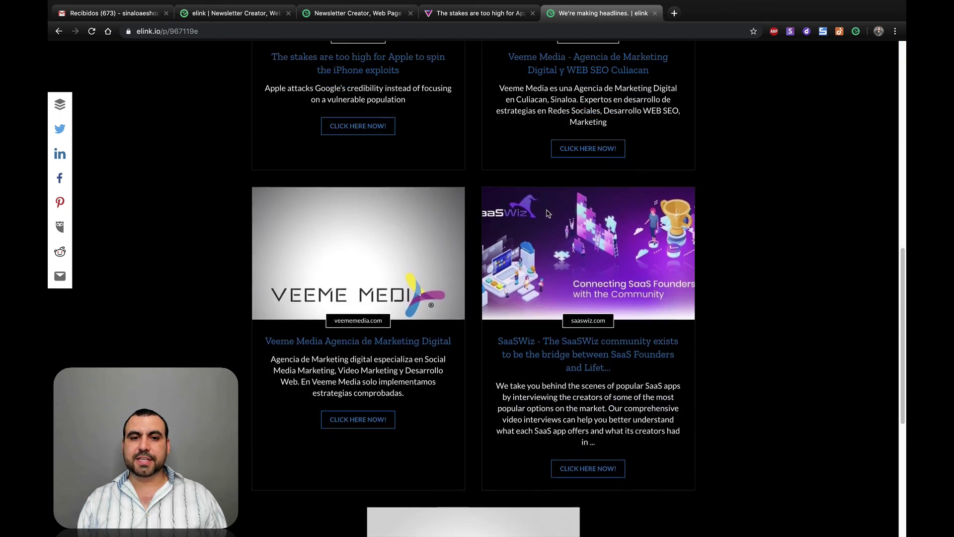
{"action": "scroll", "coordinate": [547, 210], "scroll_direction": "up", "scroll_amount": 10}
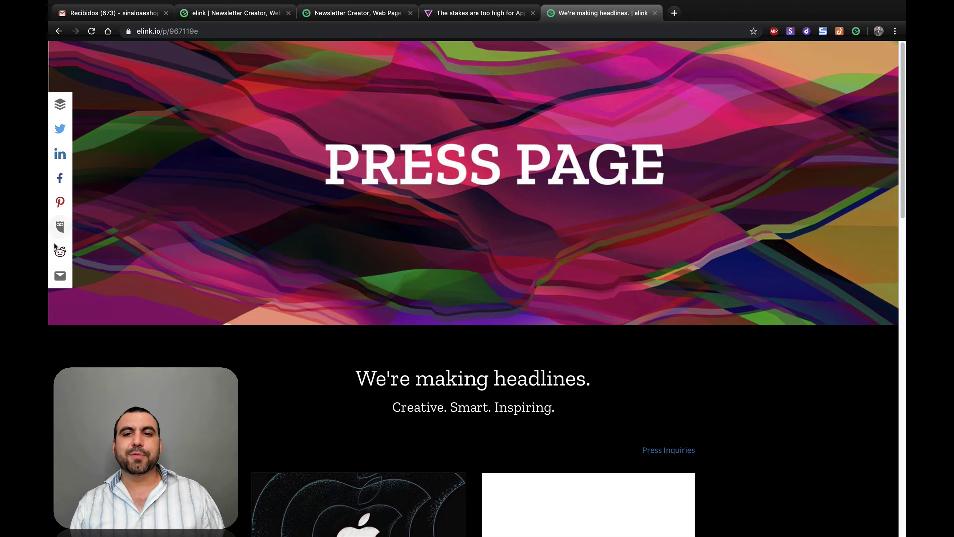
{"action": "left_click", "coordinate": [655, 14]}
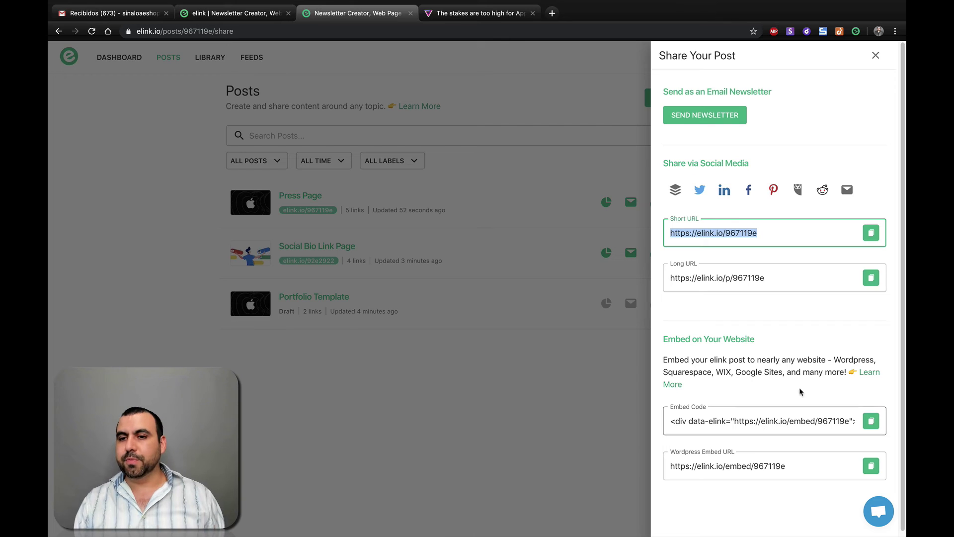
Deselect the short URL and close the Share Your Post panel
{"action": "left_click", "coordinate": [849, 167]}
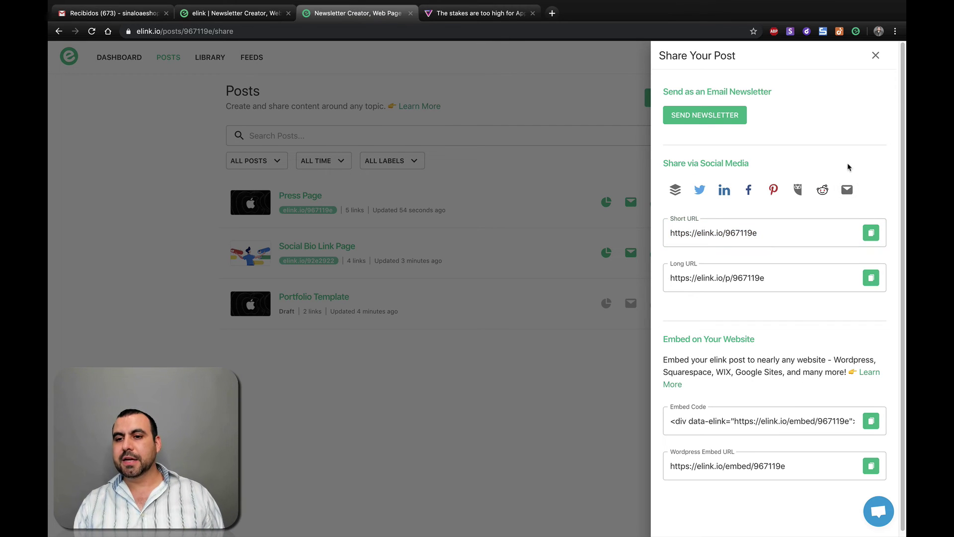
{"action": "left_click", "coordinate": [622, 161]}
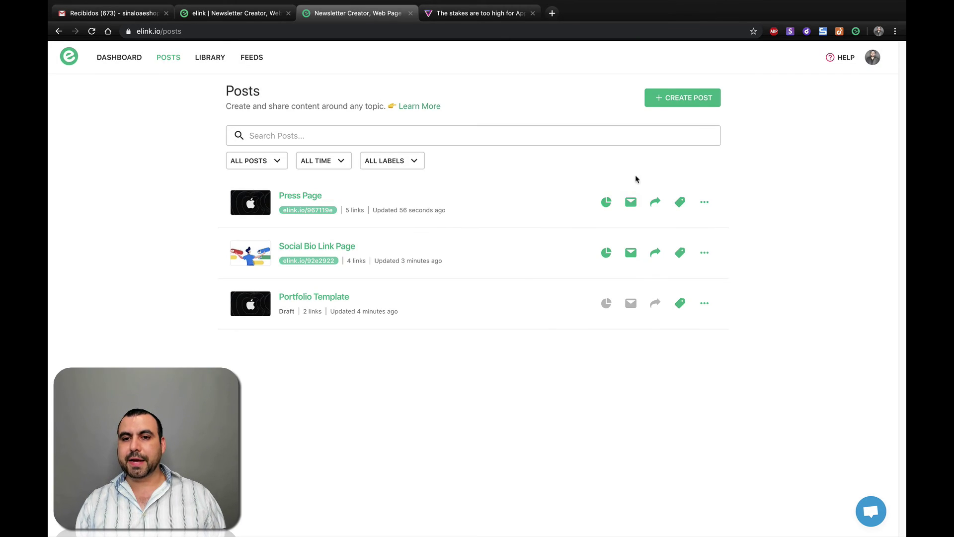
From the Press Page newsletter options, proceed with the Gmail export and copy the HTML code
{"action": "left_click", "coordinate": [632, 203]}
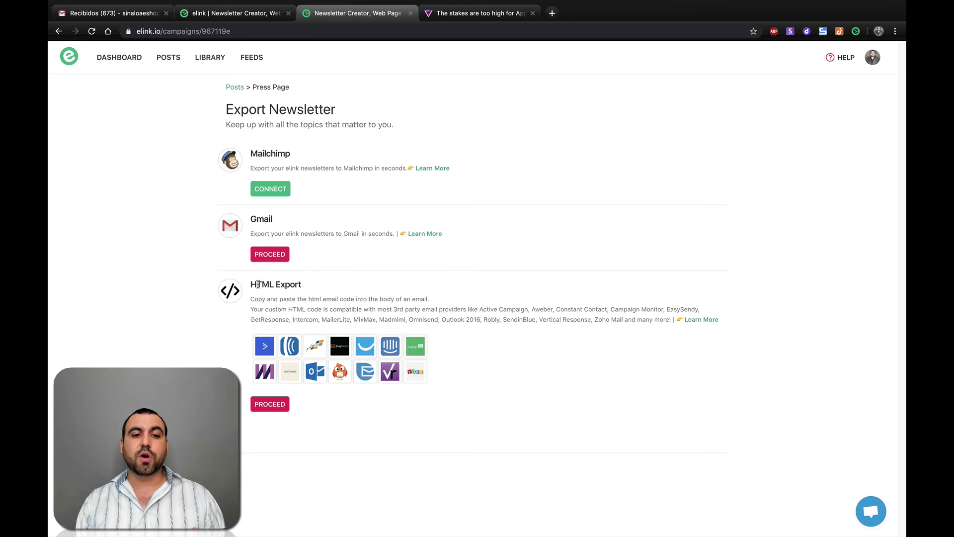
{"action": "left_click_drag", "start_coordinate": [251, 285], "coordinate": [314, 290]}
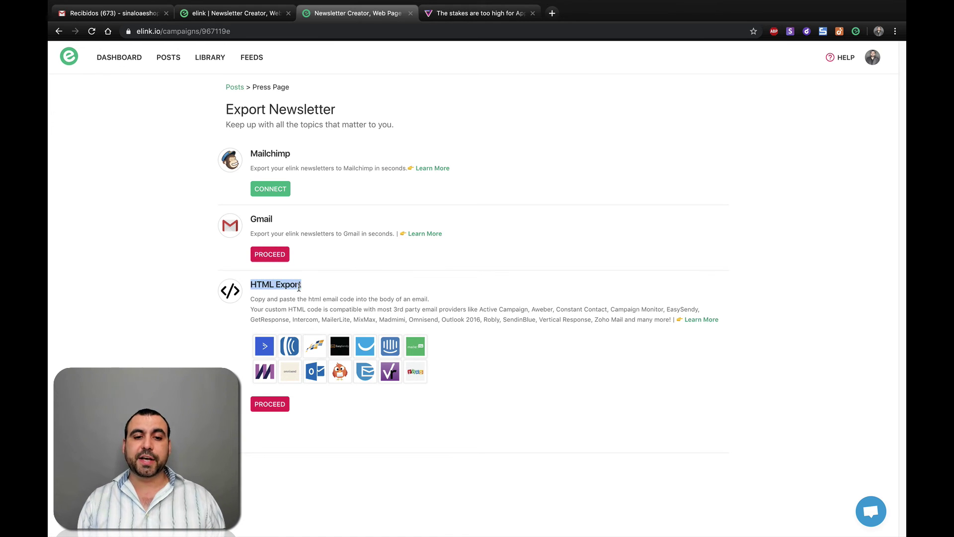
{"action": "left_click", "coordinate": [314, 292]}
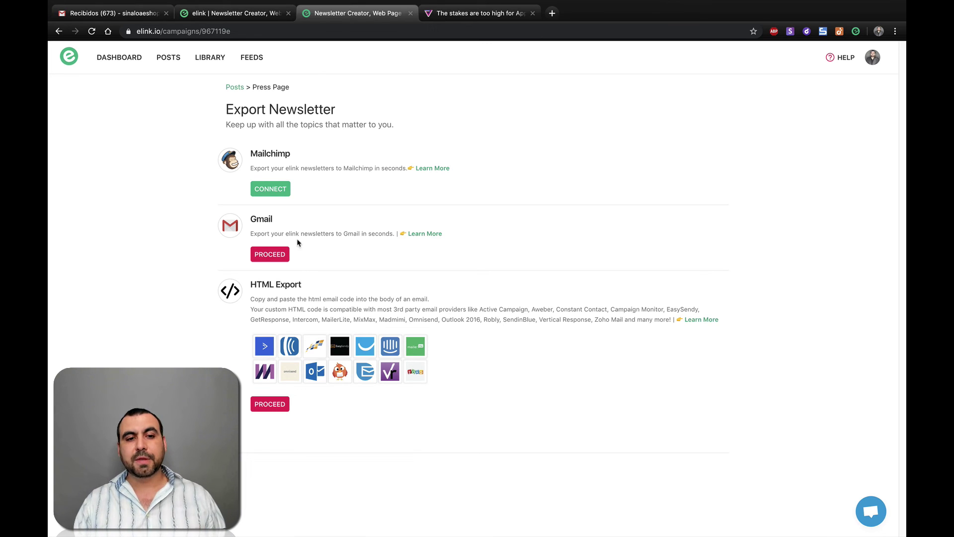
{"action": "left_click", "coordinate": [266, 258]}
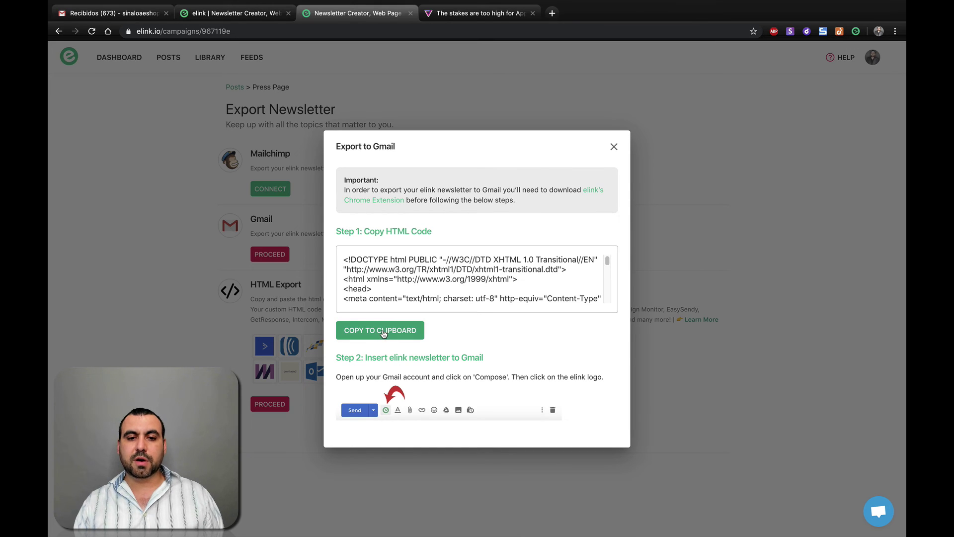
{"action": "left_click", "coordinate": [383, 334]}
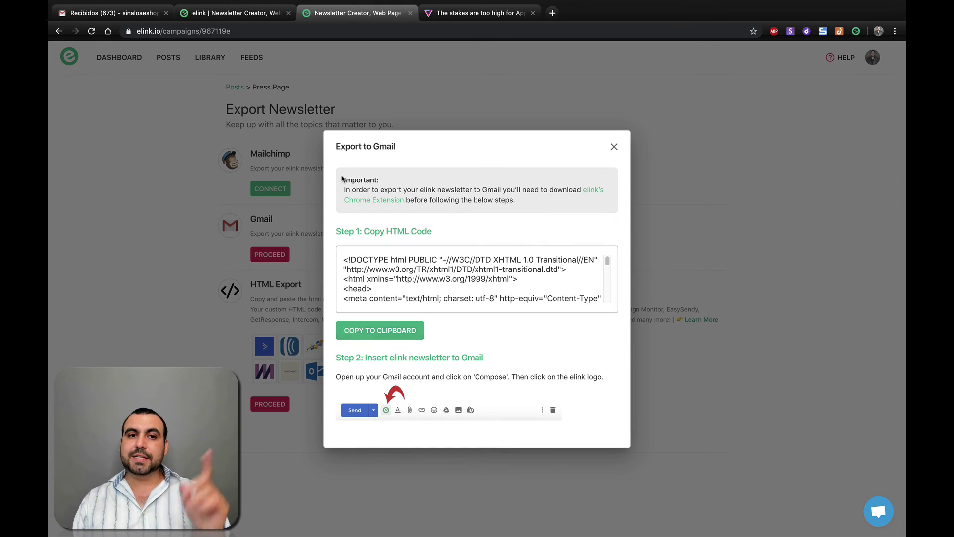
In Gmail, compose a new email, paste the elink newsletter into its body and review it
{"action": "left_click", "coordinate": [112, 13]}
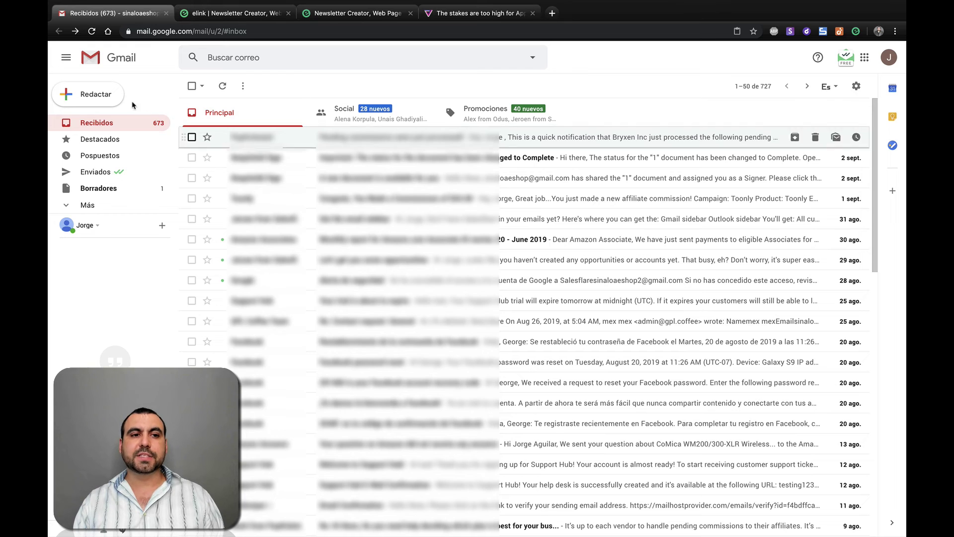
{"action": "left_click", "coordinate": [95, 95]}
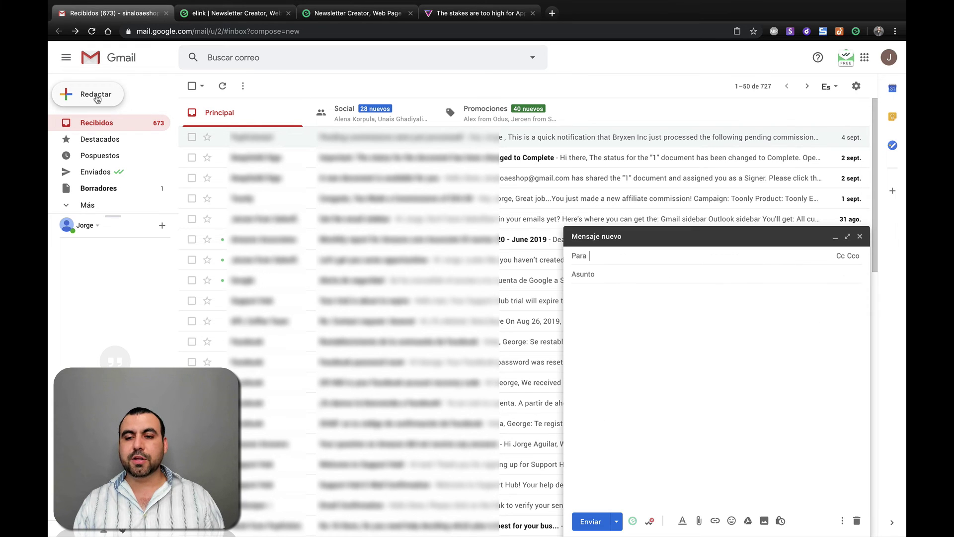
{"action": "left_click", "coordinate": [633, 520]}
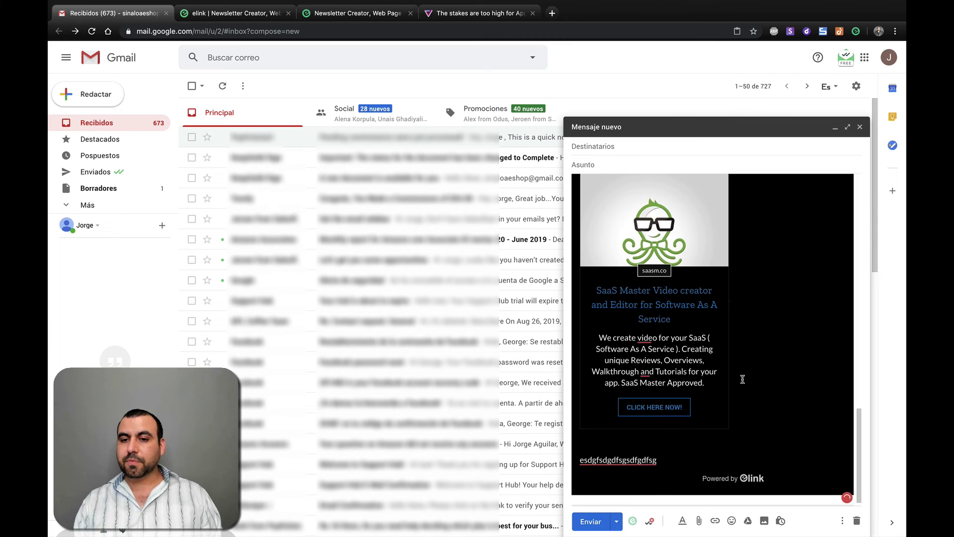
{"action": "scroll", "coordinate": [743, 379], "scroll_direction": "up", "scroll_amount": 15}
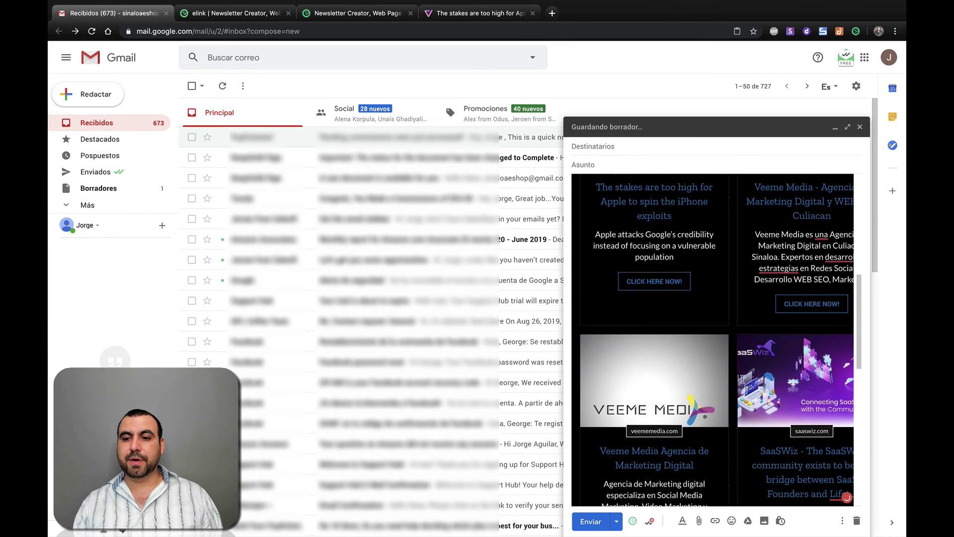
{"action": "scroll", "coordinate": [743, 379], "scroll_direction": "up", "scroll_amount": 5}
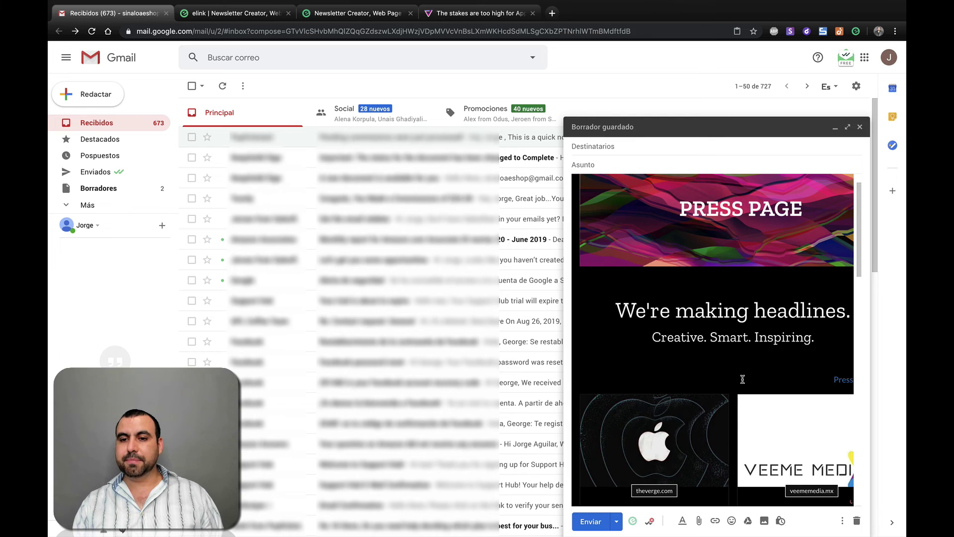
{"action": "scroll", "coordinate": [742, 379], "scroll_direction": "down", "scroll_amount": 15}
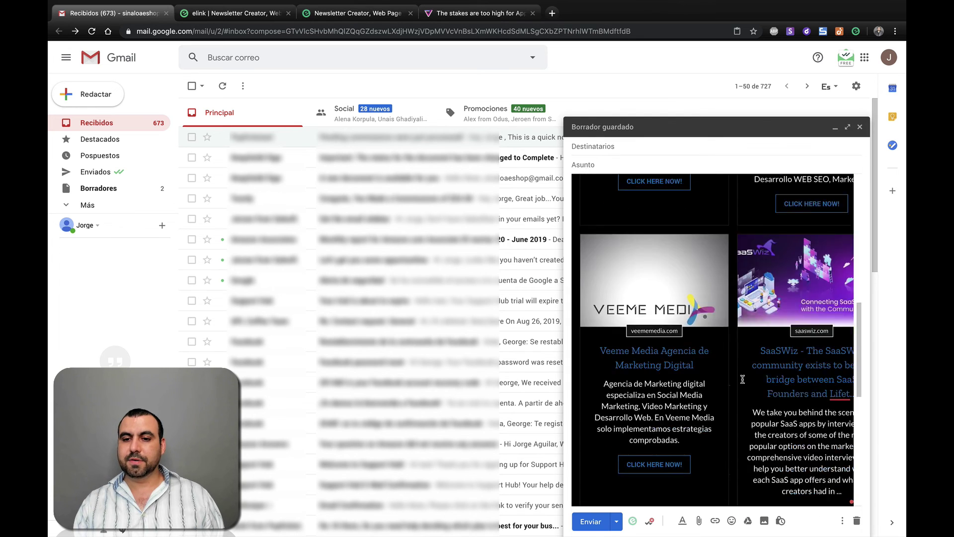
{"action": "scroll", "coordinate": [743, 379], "scroll_direction": "down", "scroll_amount": 1}
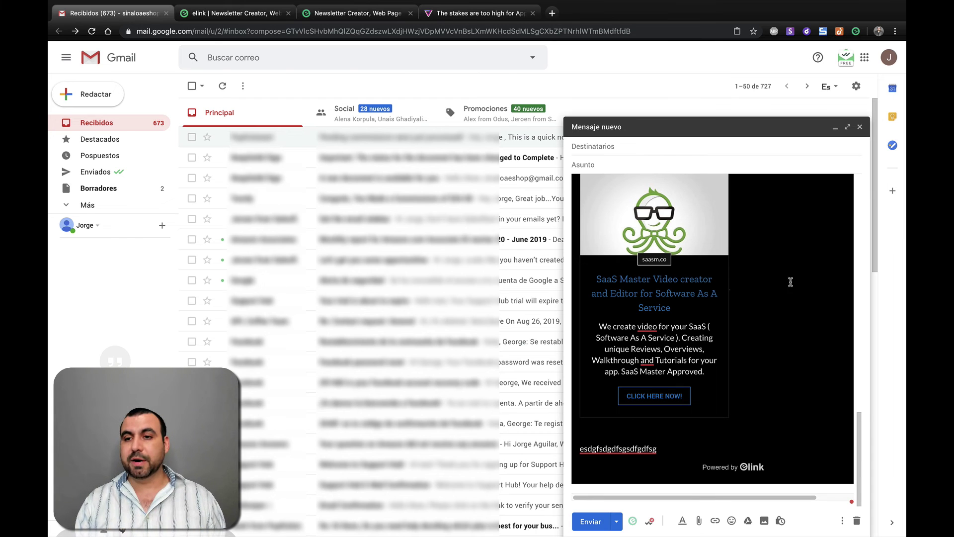
Close the Gmail draft, dismiss elink's Export to Gmail dialog and open the Dashboard
{"action": "left_click", "coordinate": [861, 129]}
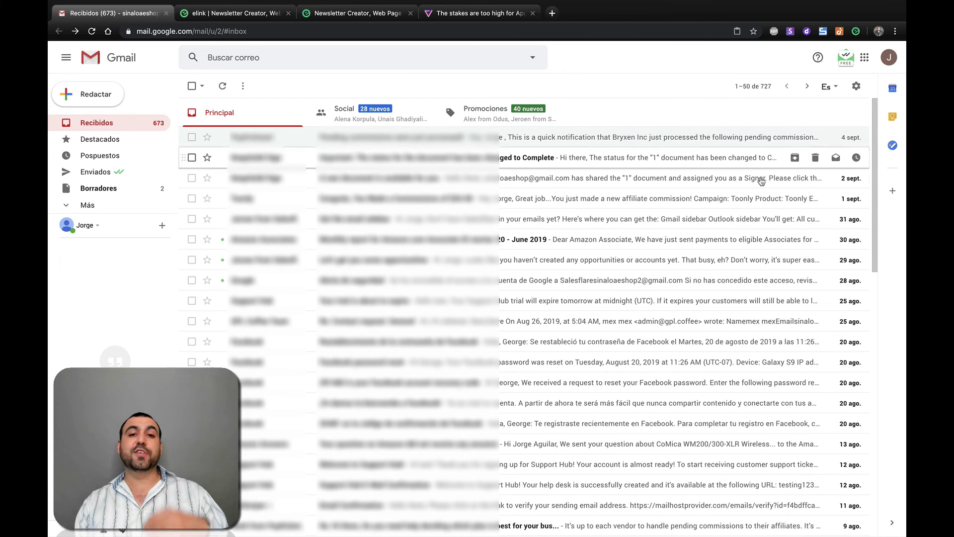
{"action": "left_click", "coordinate": [367, 12]}
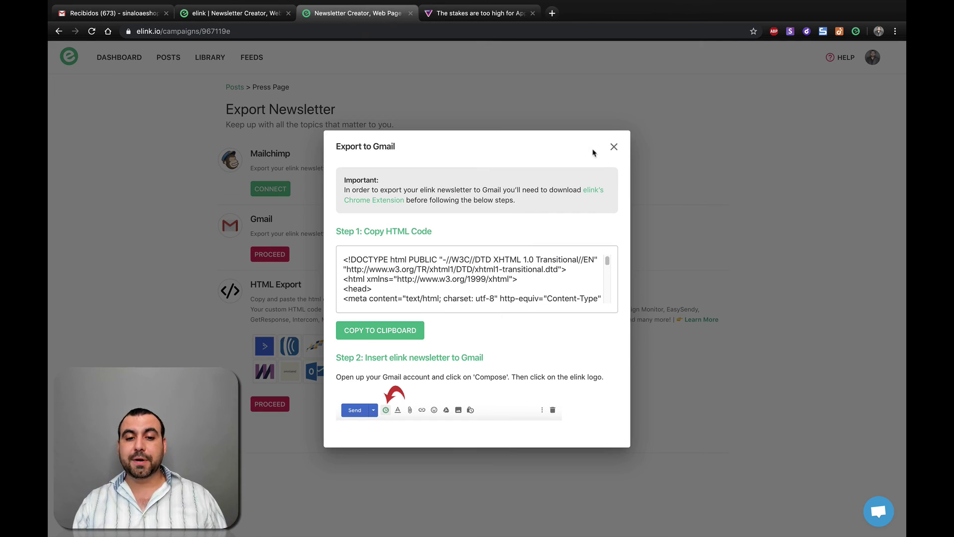
{"action": "left_click", "coordinate": [614, 146]}
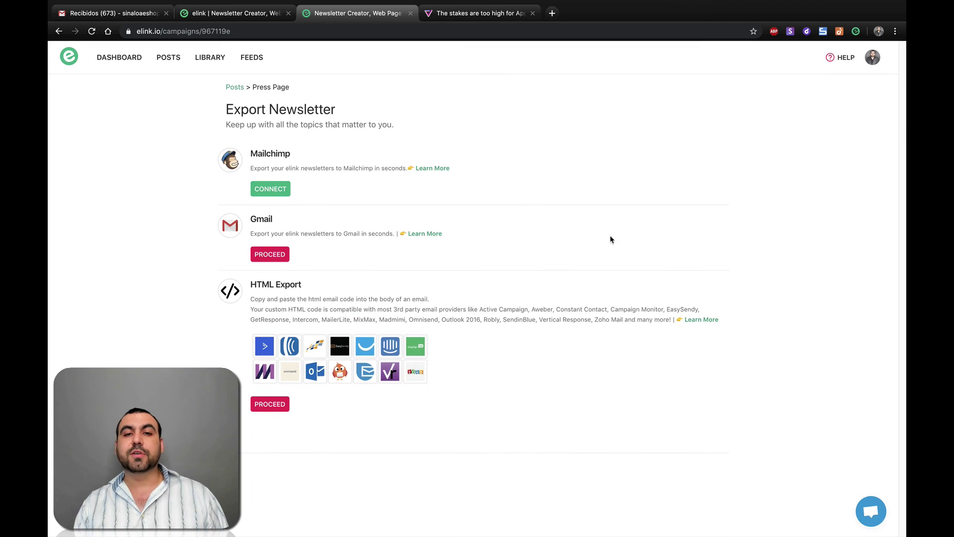
{"action": "left_click", "coordinate": [120, 60]}
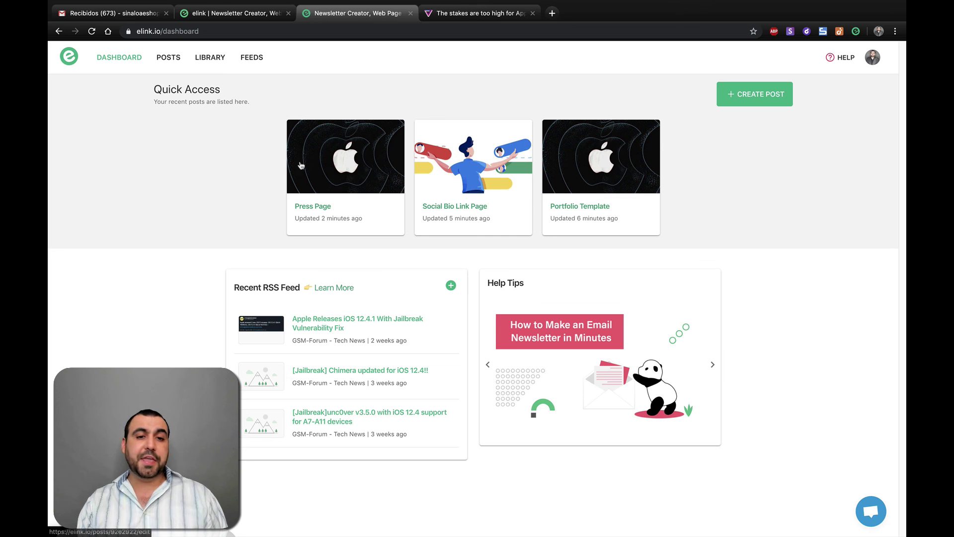